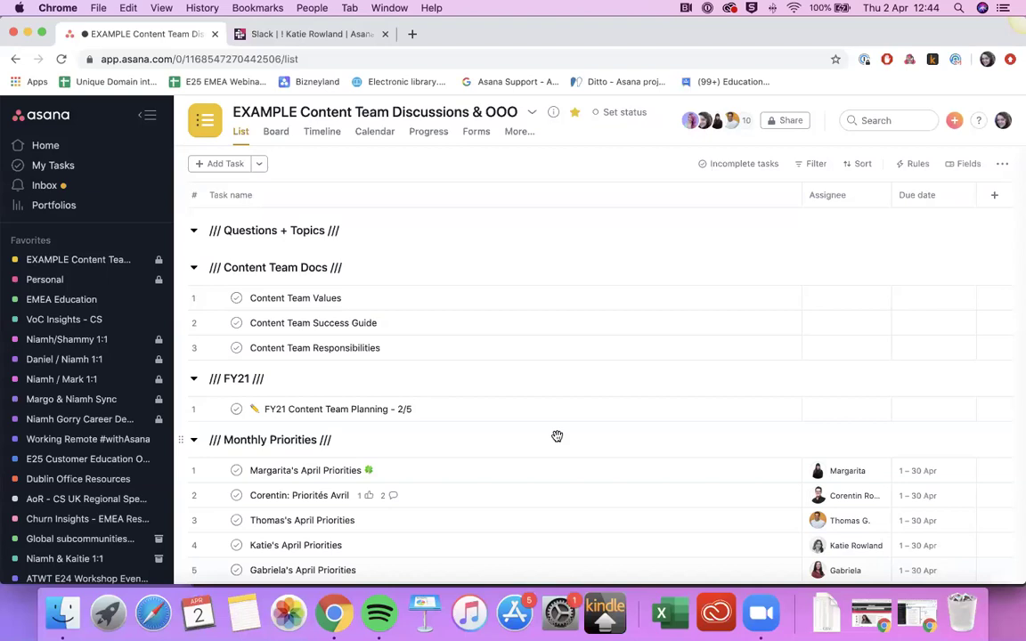
Step: Add a task at the end of the Monthly Priorities section, named with the owner's first name in possessive form followed by "Priorities"
scroll(557, 436, "down", 3)
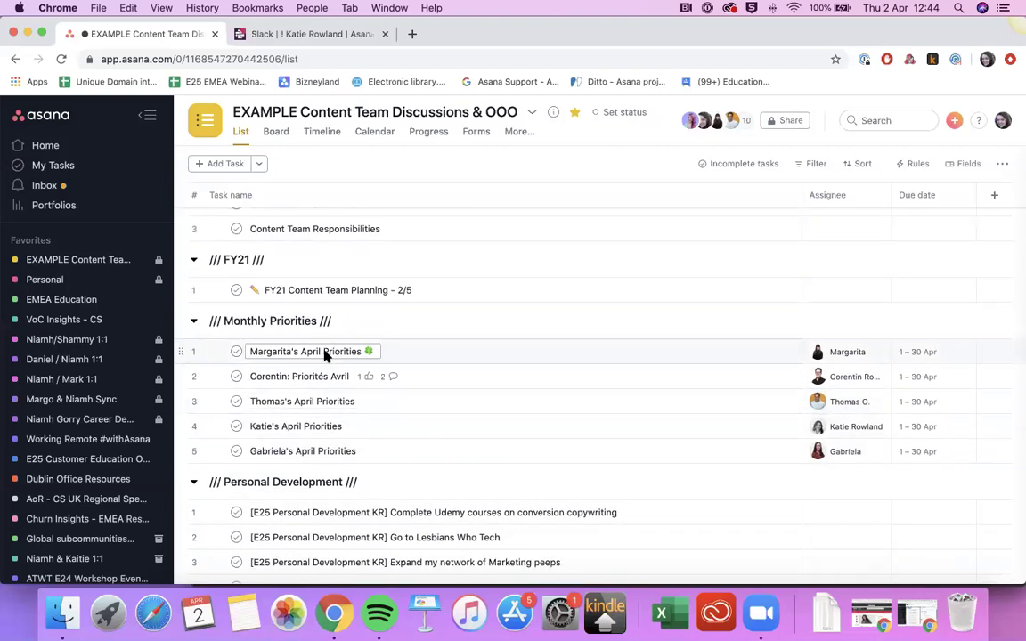
left_click(517, 358)
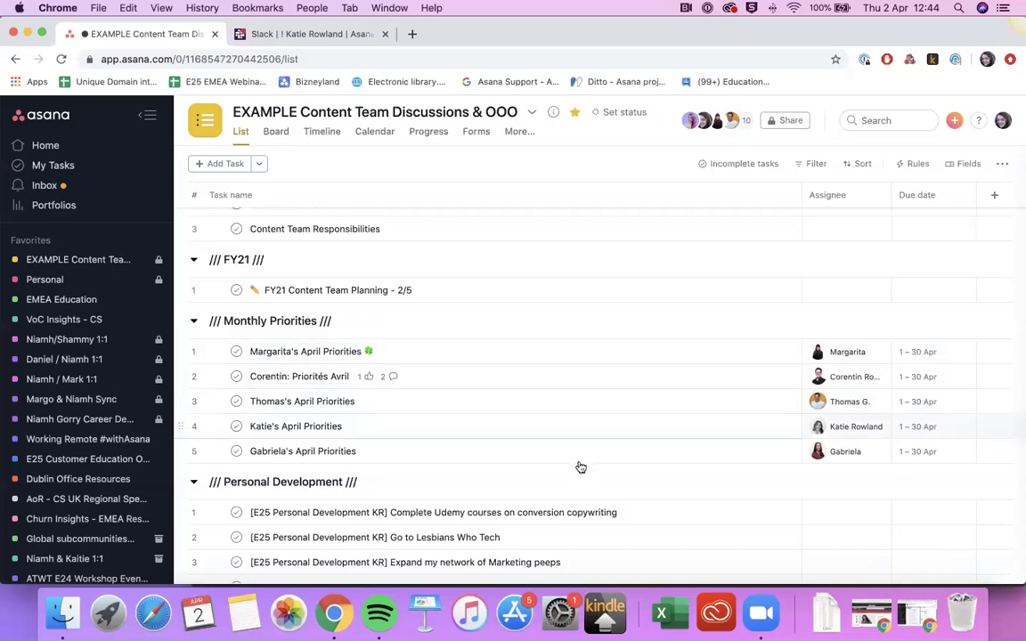
left_click(534, 452)
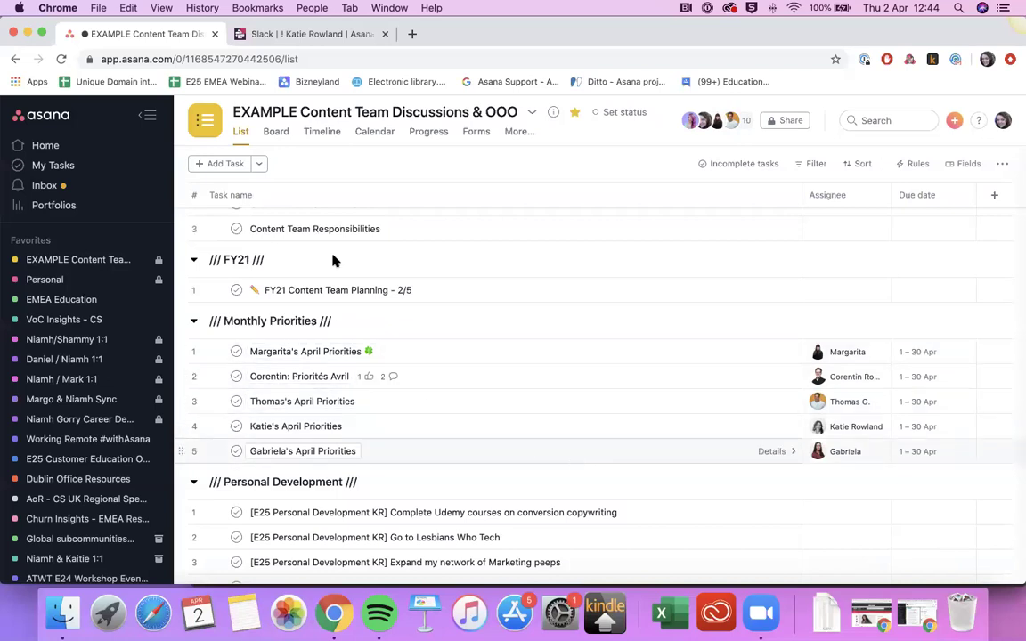
left_click(227, 165)
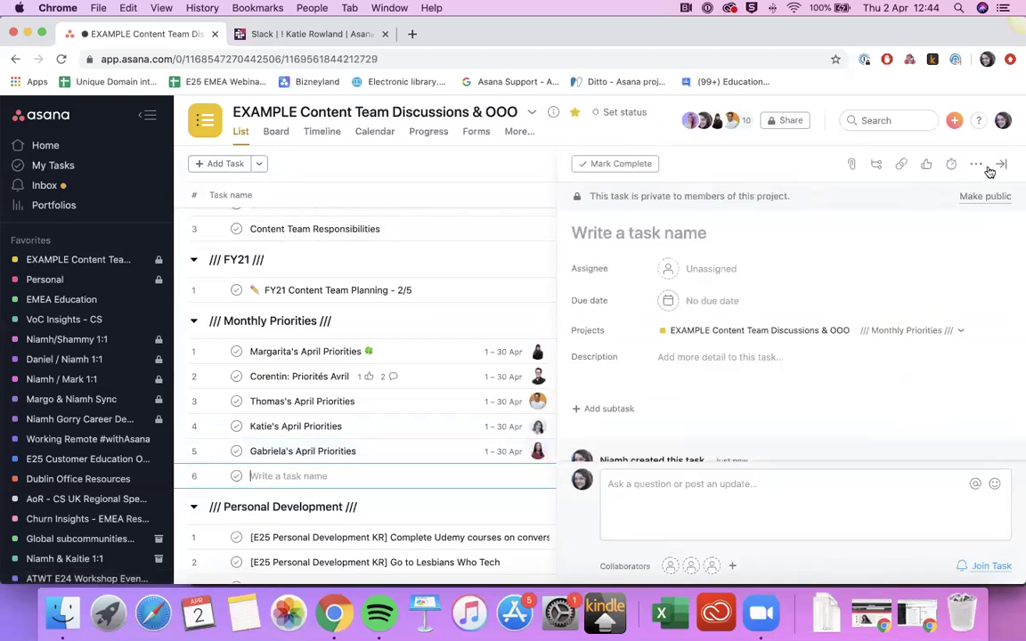
key("Escape")
left_click(377, 453)
left_click(346, 321)
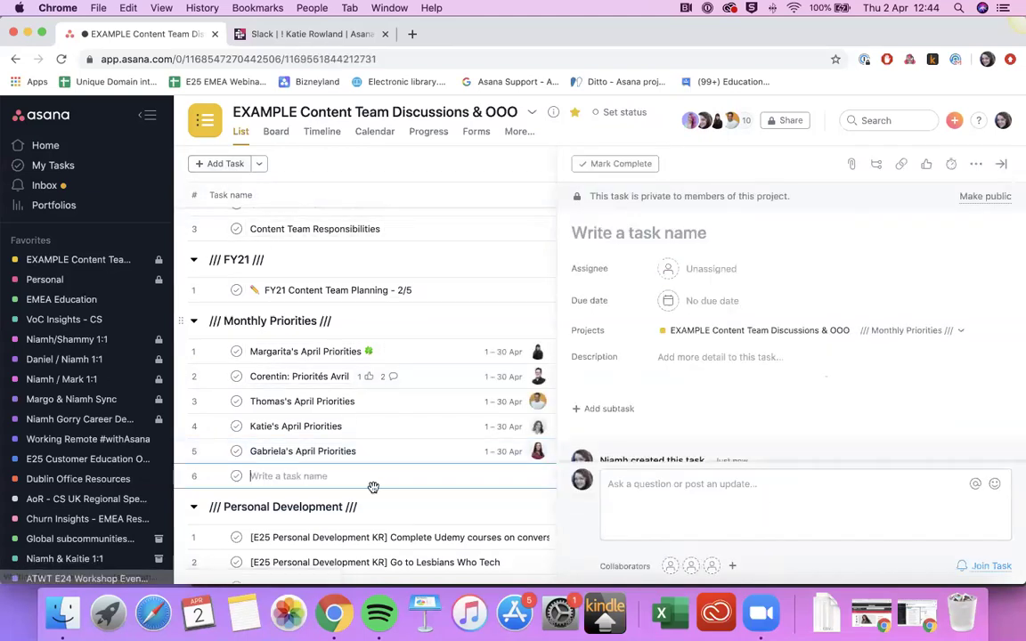
type("Niamh")
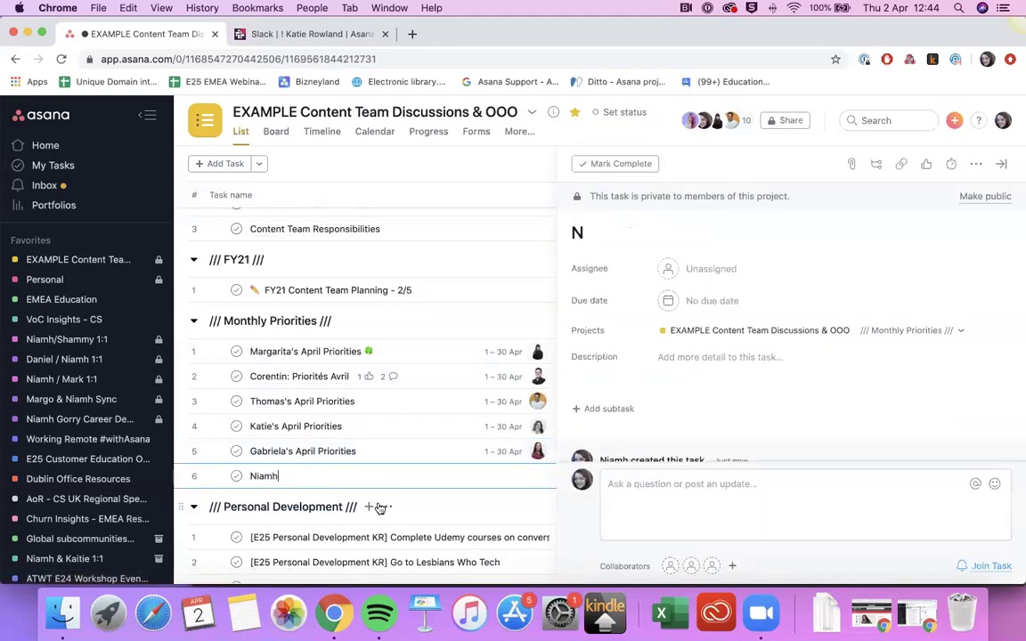
type("'s Priorities")
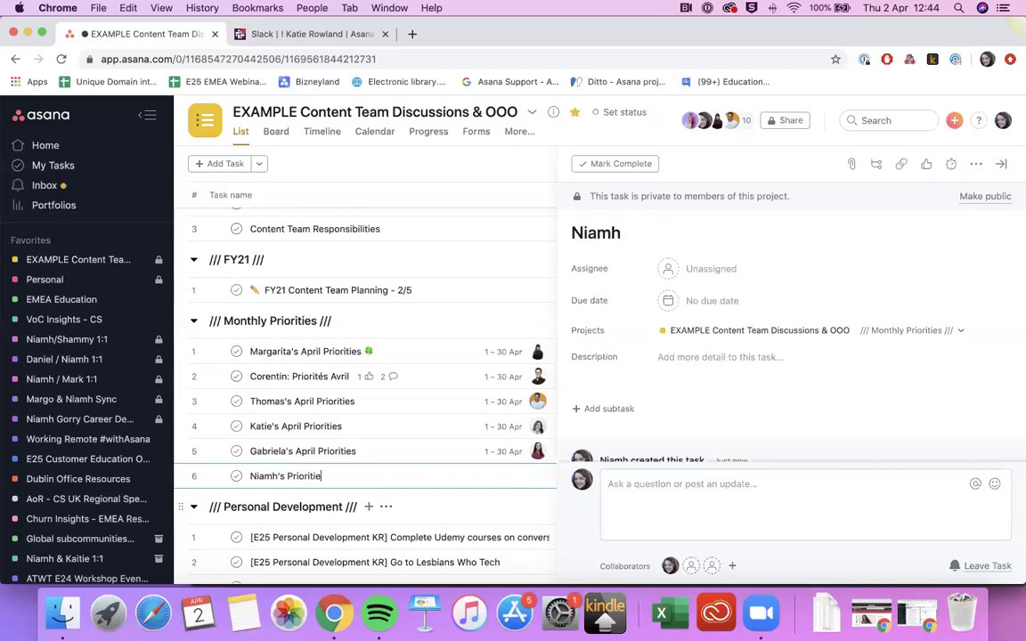
Step: Assign the new priorities task to its owner and set its dates from 1 to 30 April 2020
left_click(710, 270)
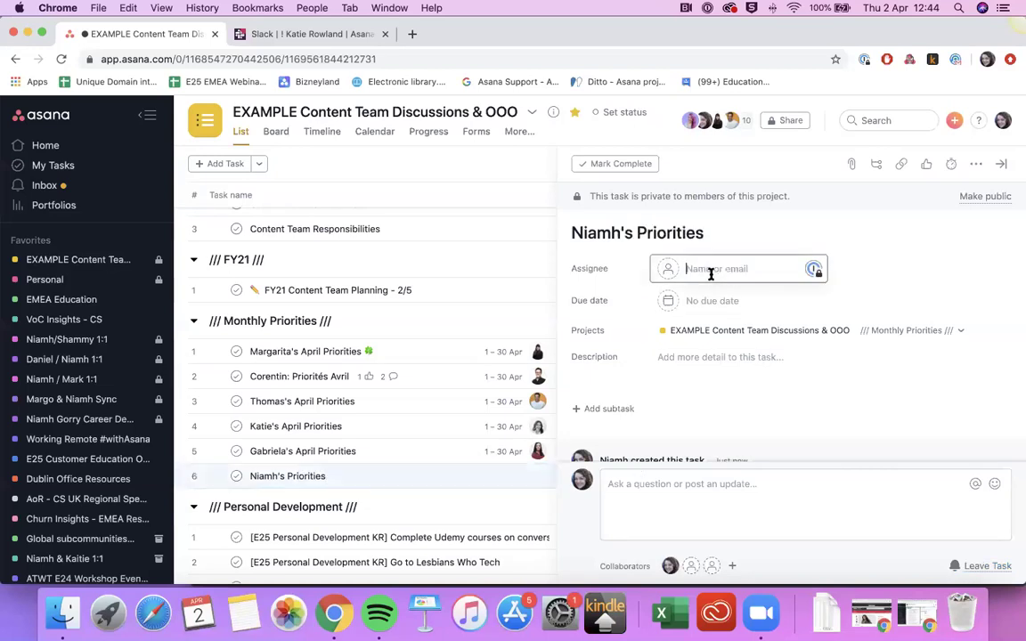
left_click(761, 299)
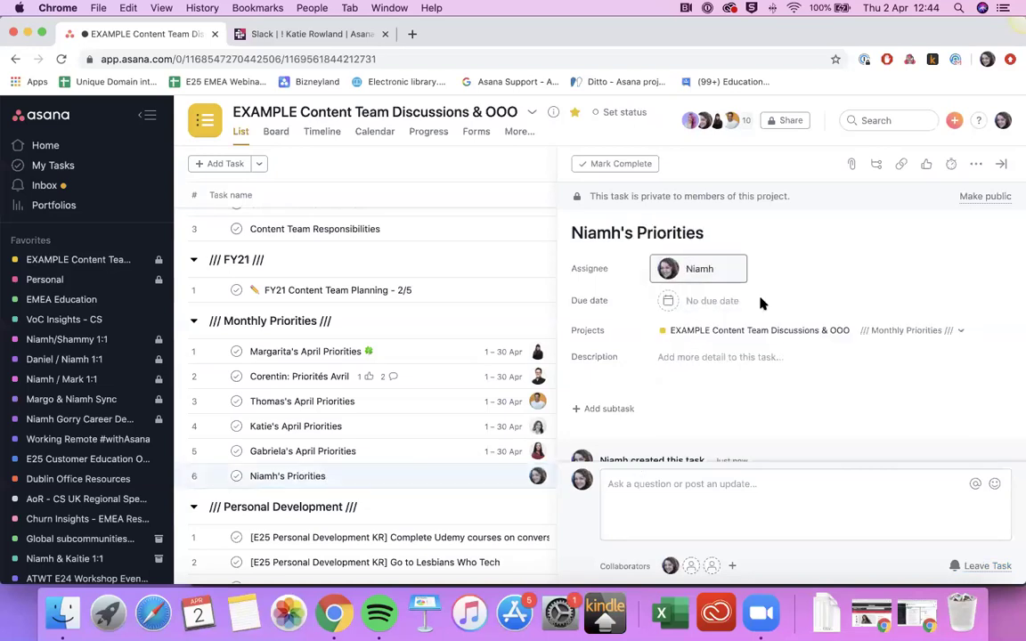
left_click(700, 300)
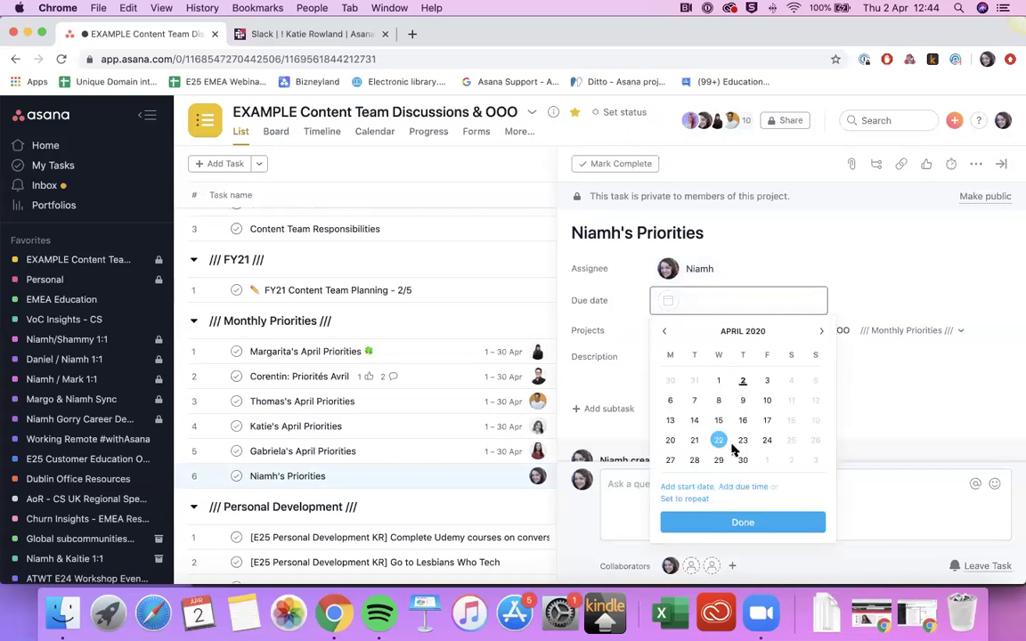
left_click(696, 488)
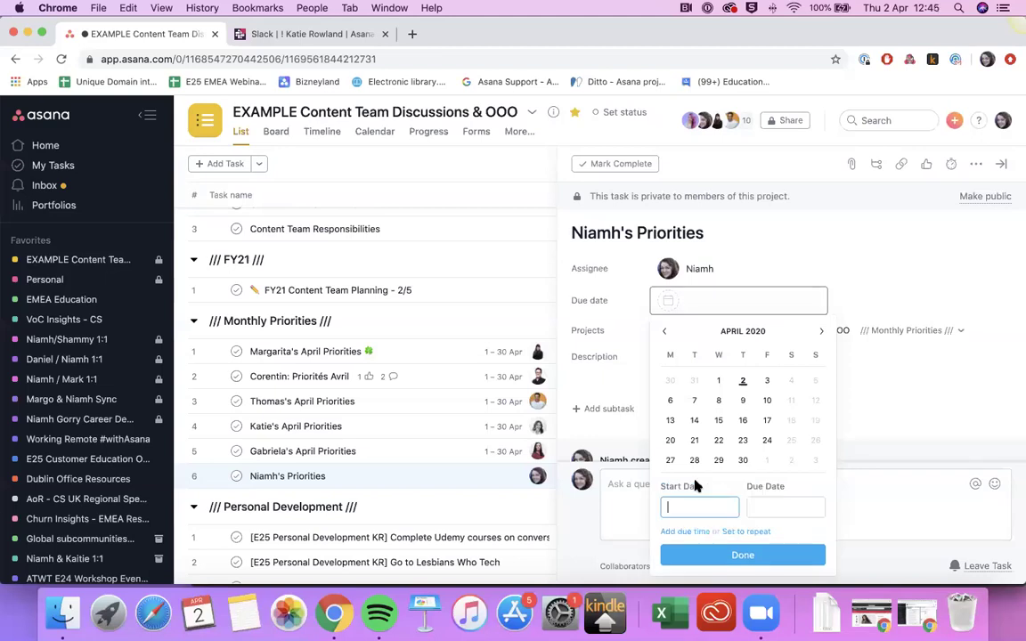
left_click(719, 380)
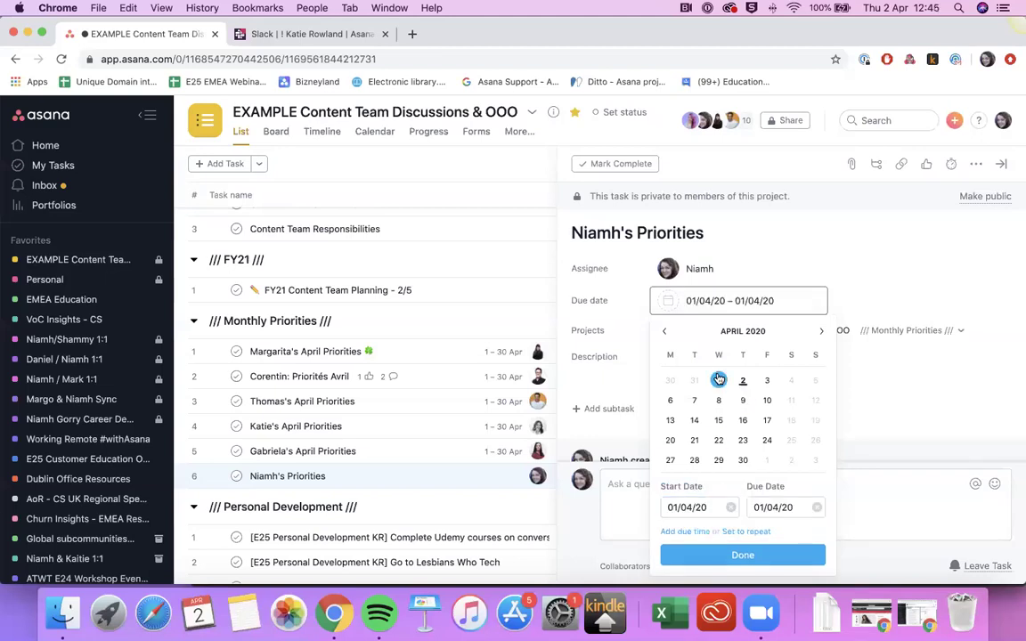
left_click(740, 461)
left_click(886, 406)
Step: Insert "April" before "Priorities" in the task name
left_click(815, 362)
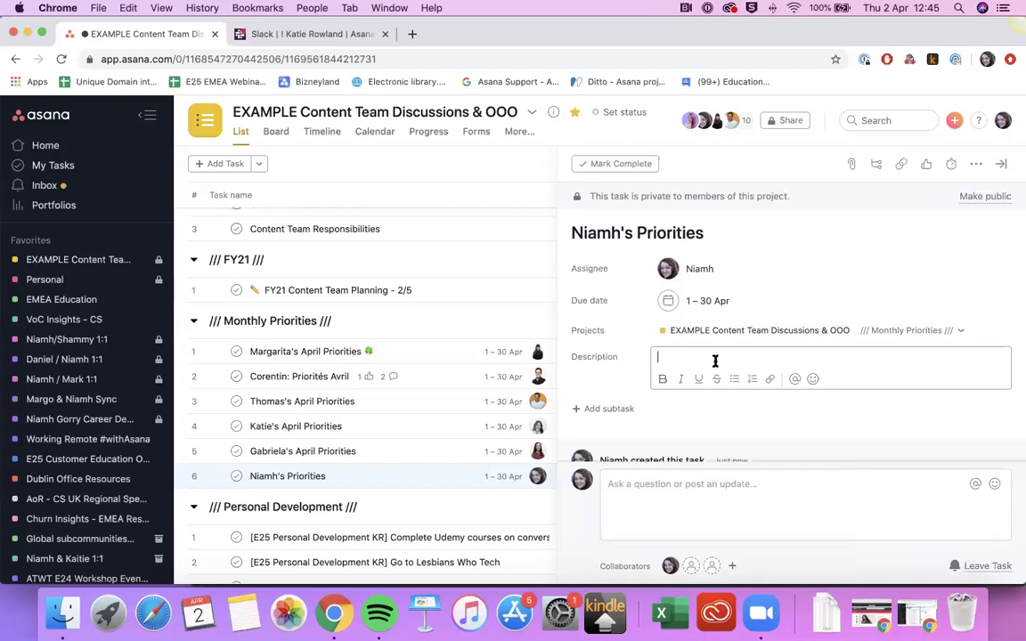
left_click(636, 232)
type("April")
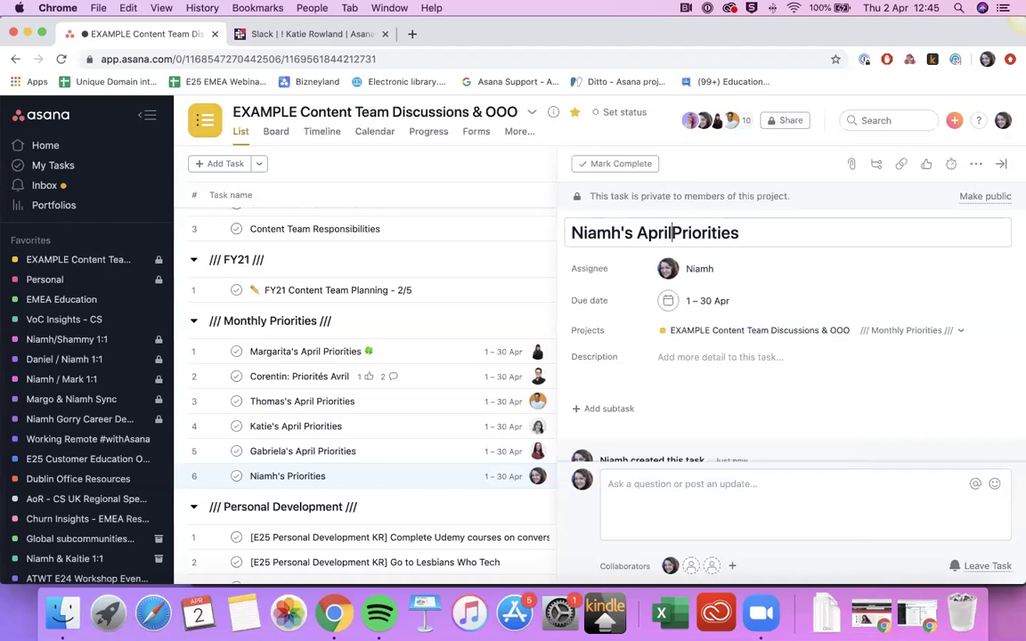
Step: Enter "Monthly priorities are:" in the task's description
left_click(693, 358)
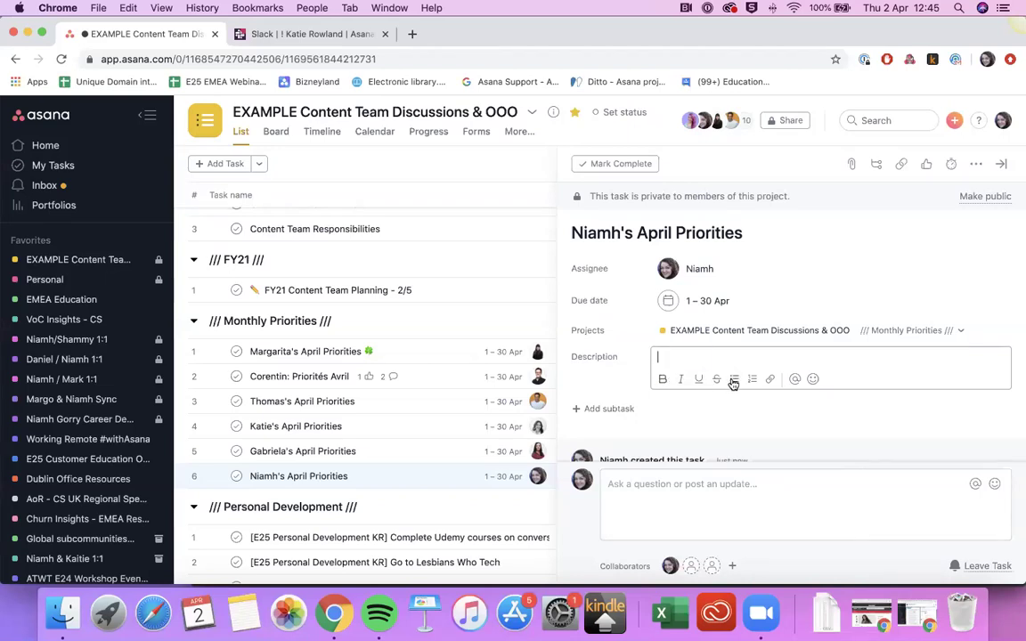
type("Montly prio")
key("BackSpace")
key("BackSpace")
key("BackSpace")
key("BackSpace")
key("BackSpace")
key("BackSpace")
key("BackSpace")
type("hly priorities")
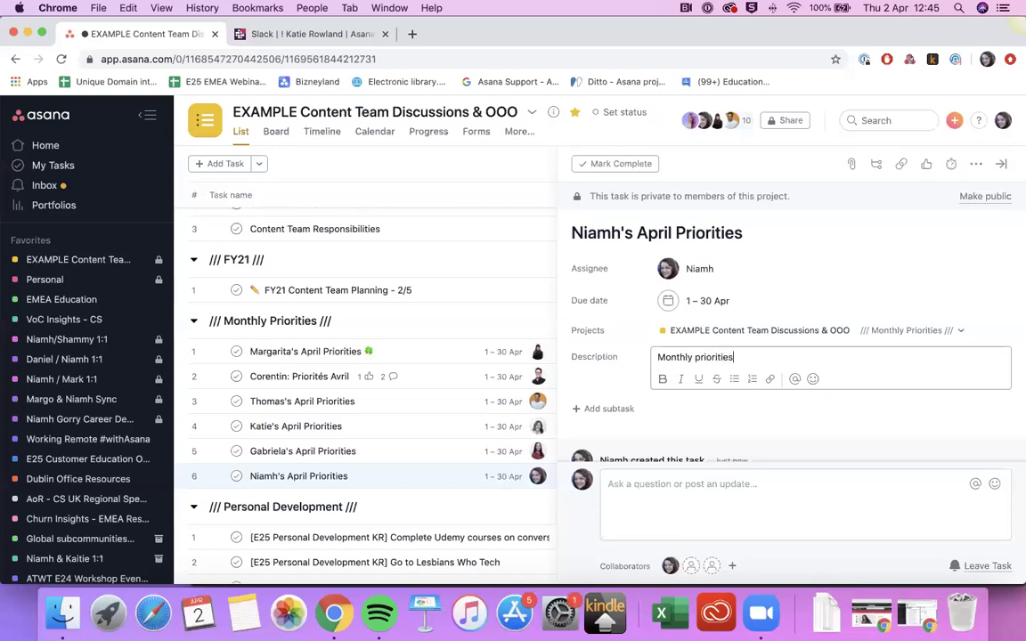
type(" are:")
Step: Make the "Monthly priorities are:" line in the description bold
triple_click(678, 357)
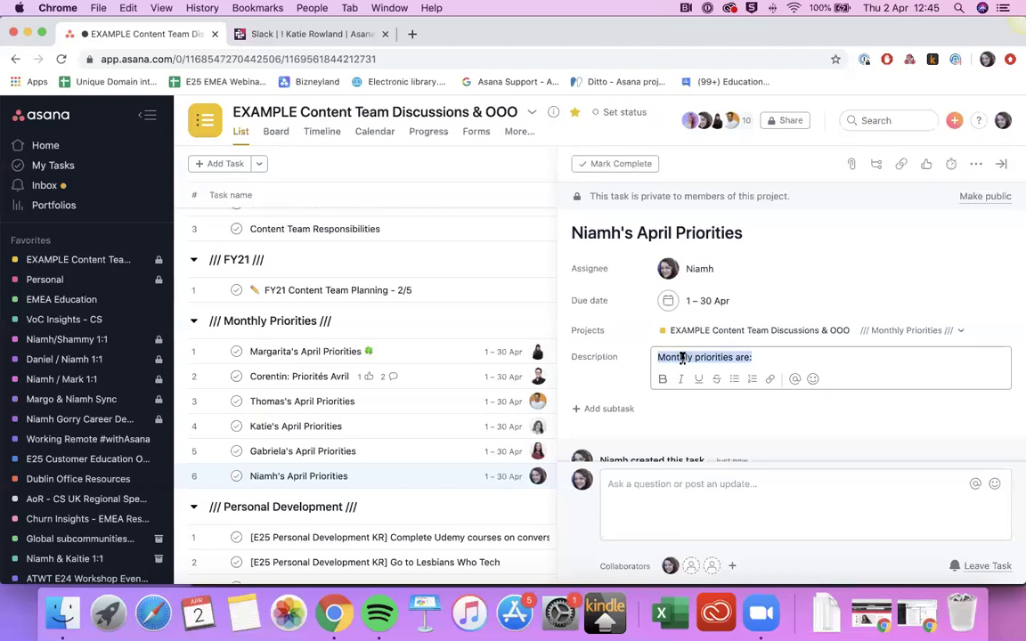
left_click(664, 379)
left_click(770, 357)
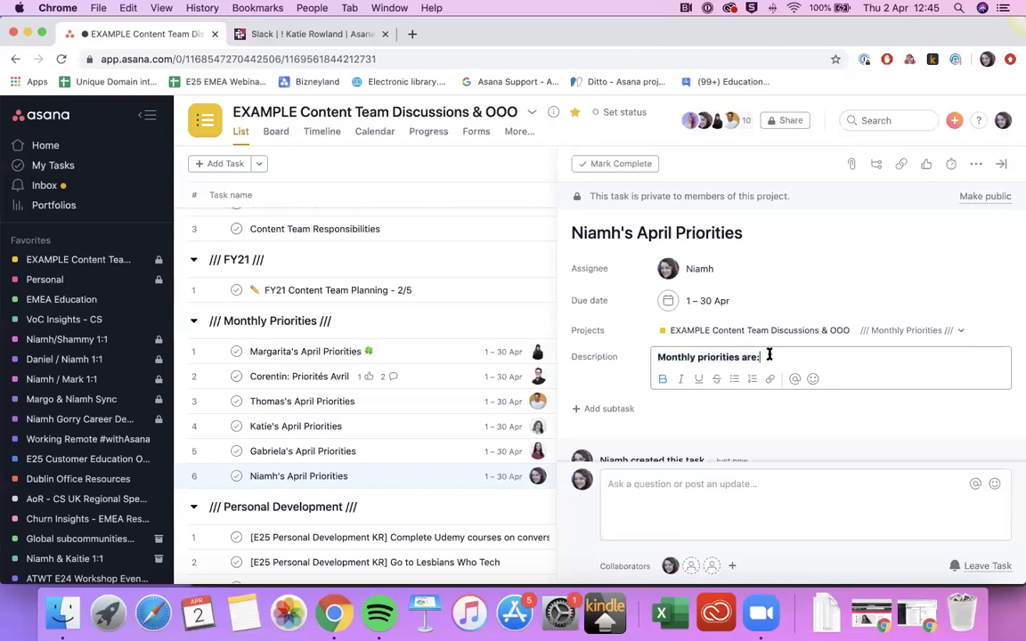
Step: Start a bulleted list below the bold line with a linked mention of the project ATWT 2020-04 Amsterdam VIRTUAL Workshop Stop
key("Return")
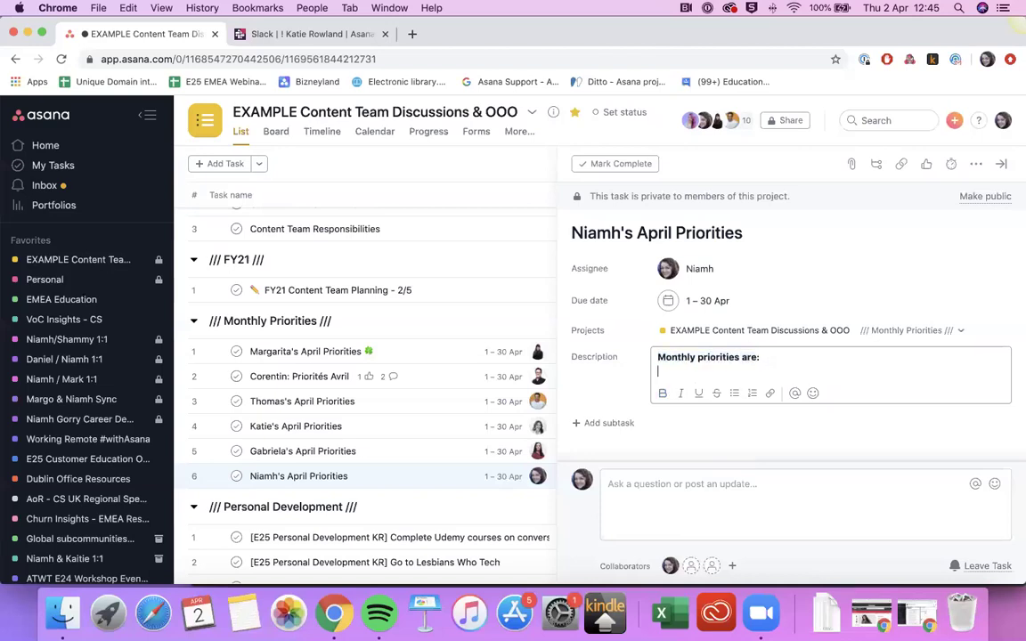
left_click(733, 394)
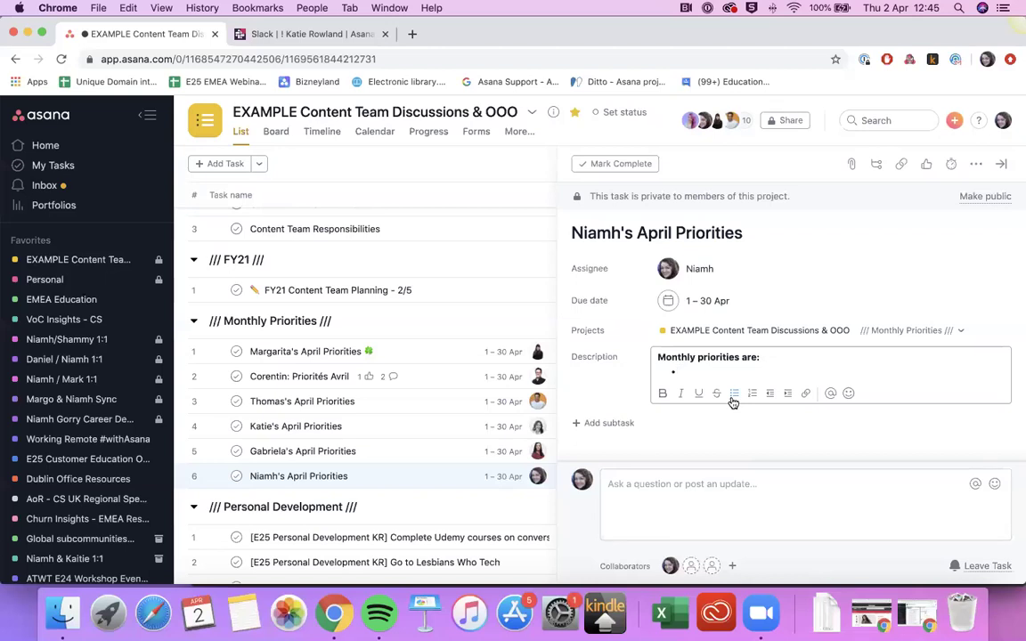
type("@")
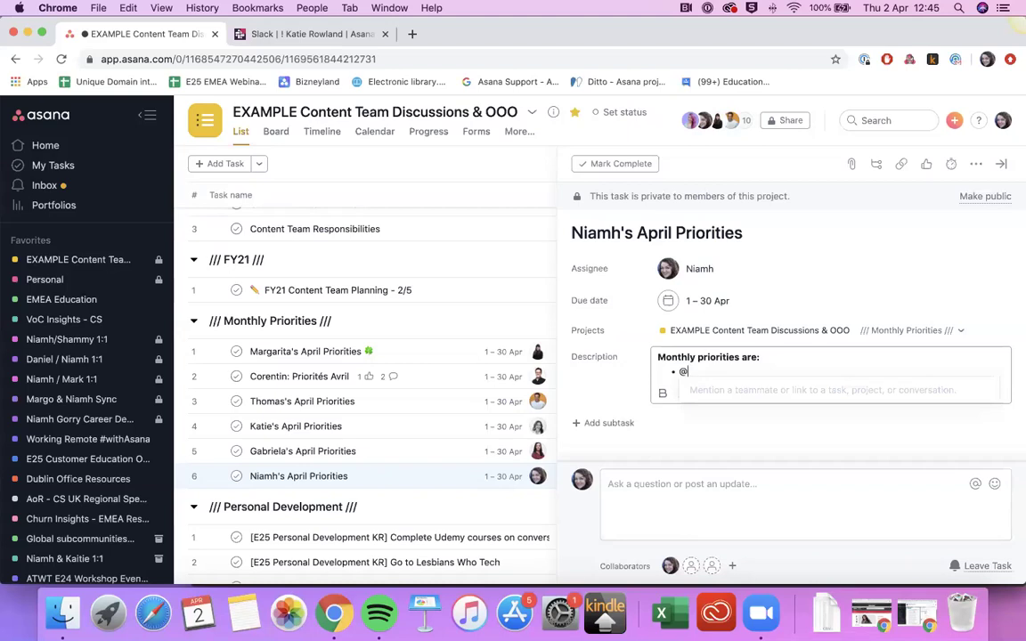
type("amst")
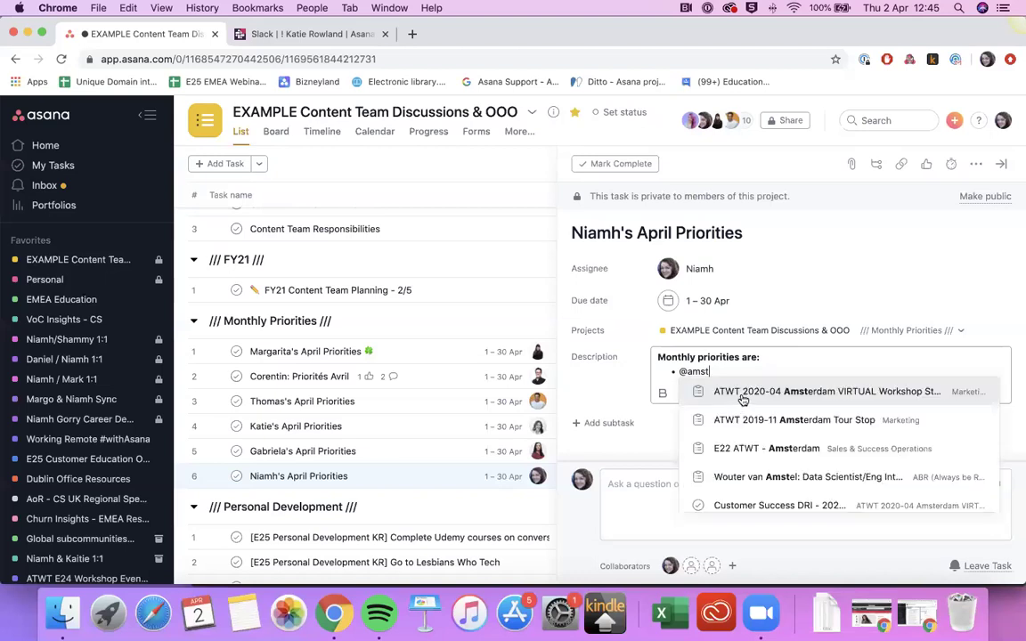
left_click(743, 400)
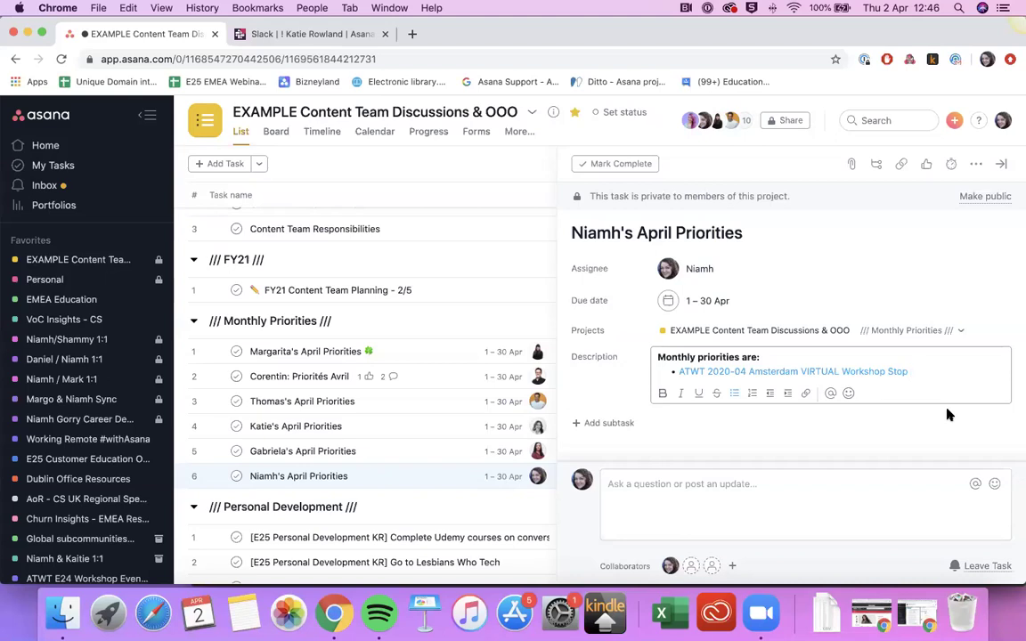
key("Return")
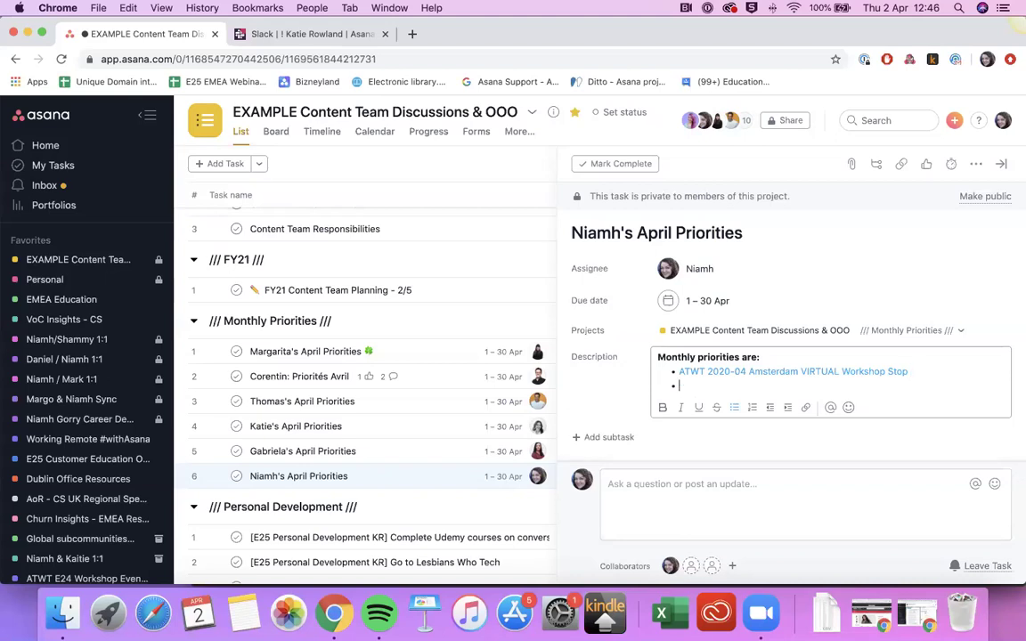
left_click(807, 410)
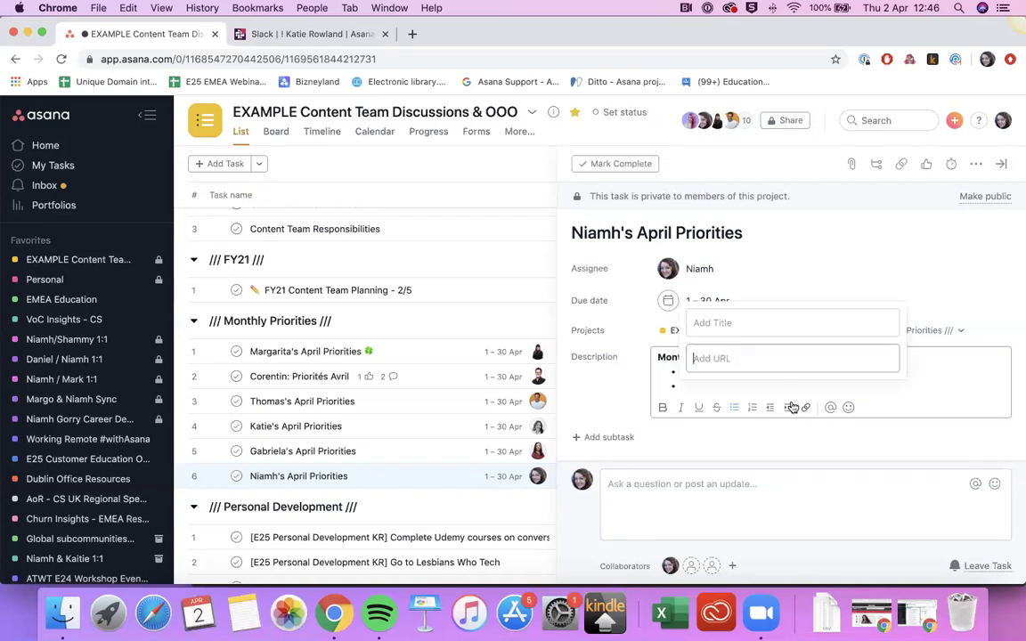
type("https://asana.com/guide/trainings/all")
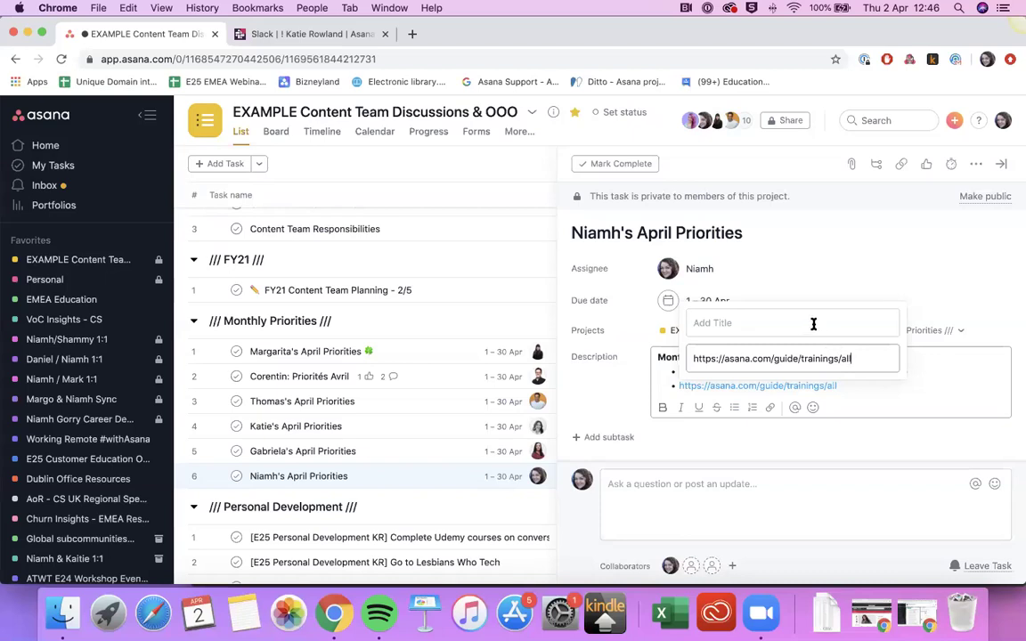
left_click(808, 322)
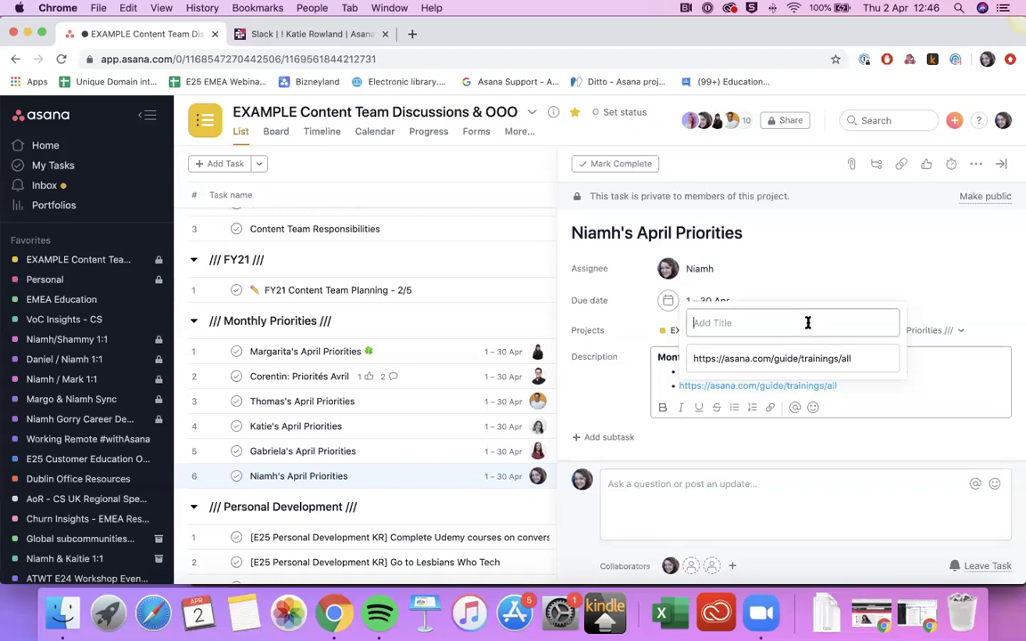
type("Weekly webinars")
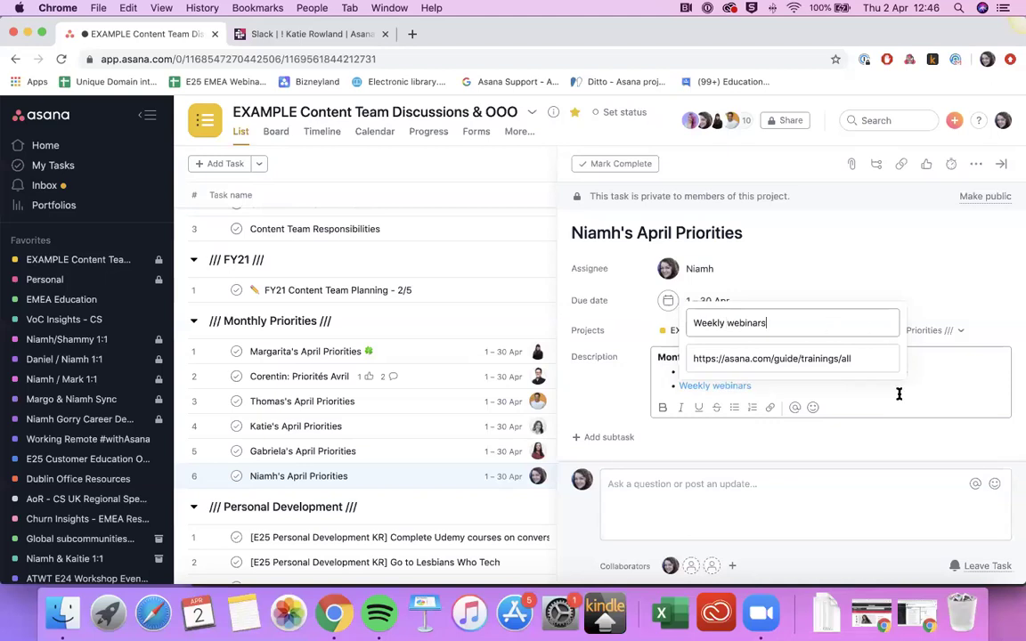
key("Return")
Step: Add a third bullet reading "Working with", a mention of the fourth monthly priorities task's assignee, and "on Amsterdam promotions"
key("Return")
type("Working with @Kati")
left_click(675, 446)
type("on Amsterdam promotions")
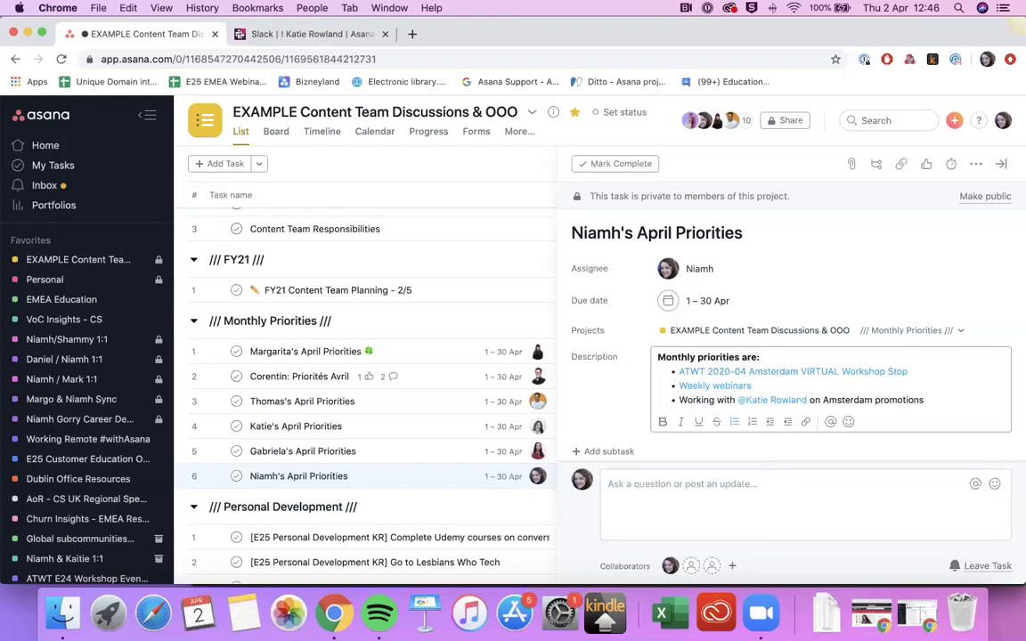
Step: Add a fourth bullet containing the computer emoji, found by searching for "comp"
key("Return")
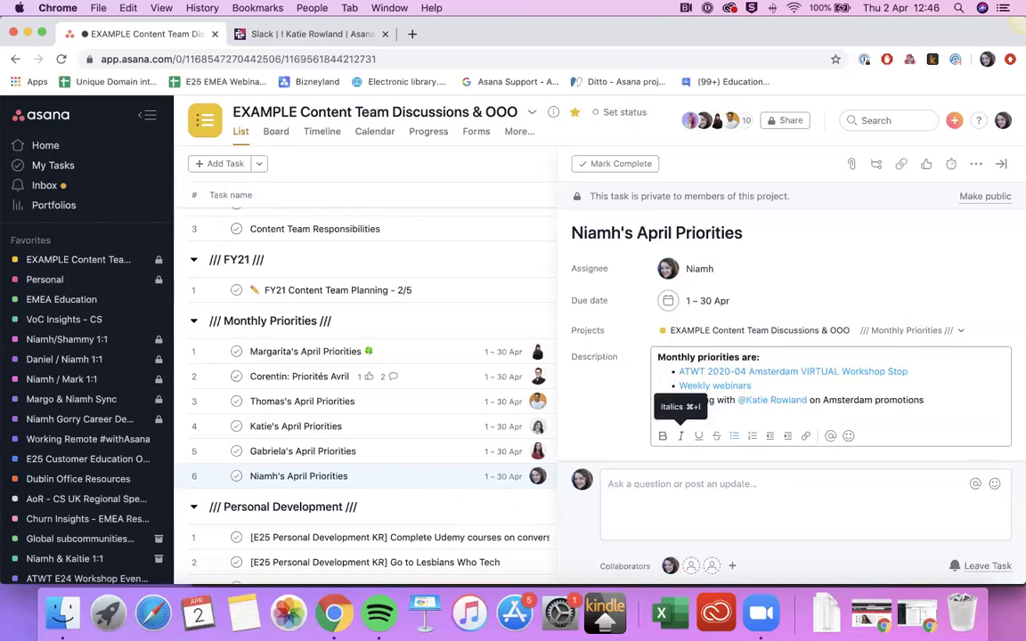
left_click(848, 436)
type("comp")
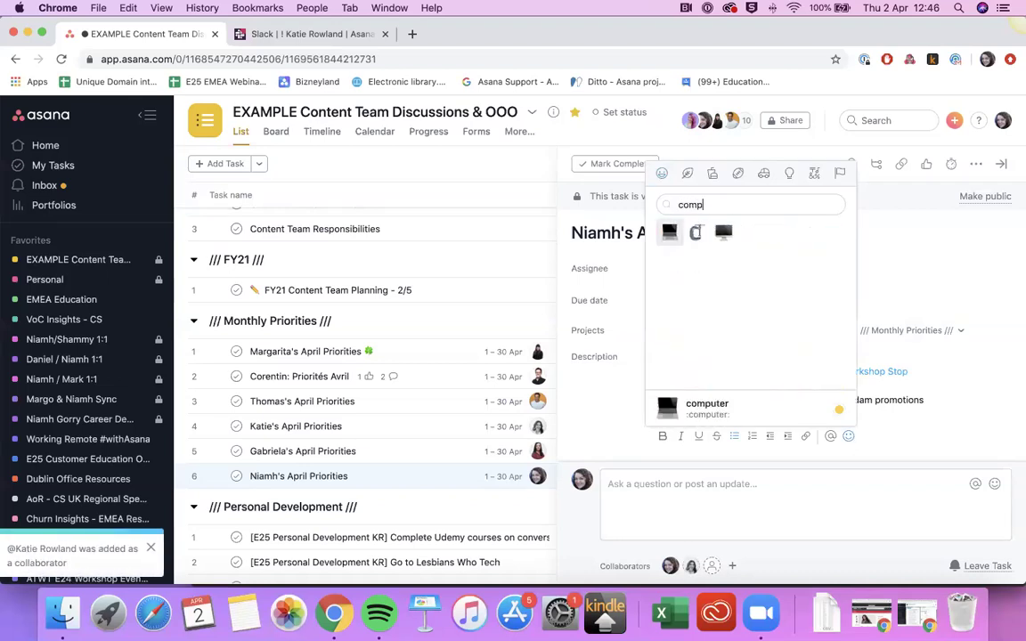
left_click(668, 232)
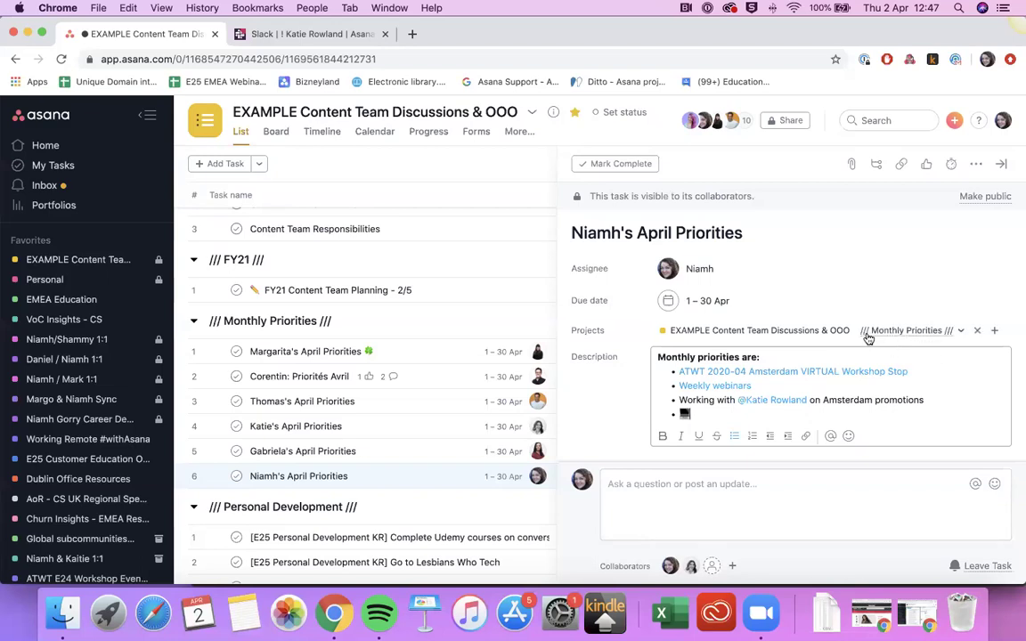
Step: Add the task also to the second private 1:1 project listed in the favorites
left_click(995, 331)
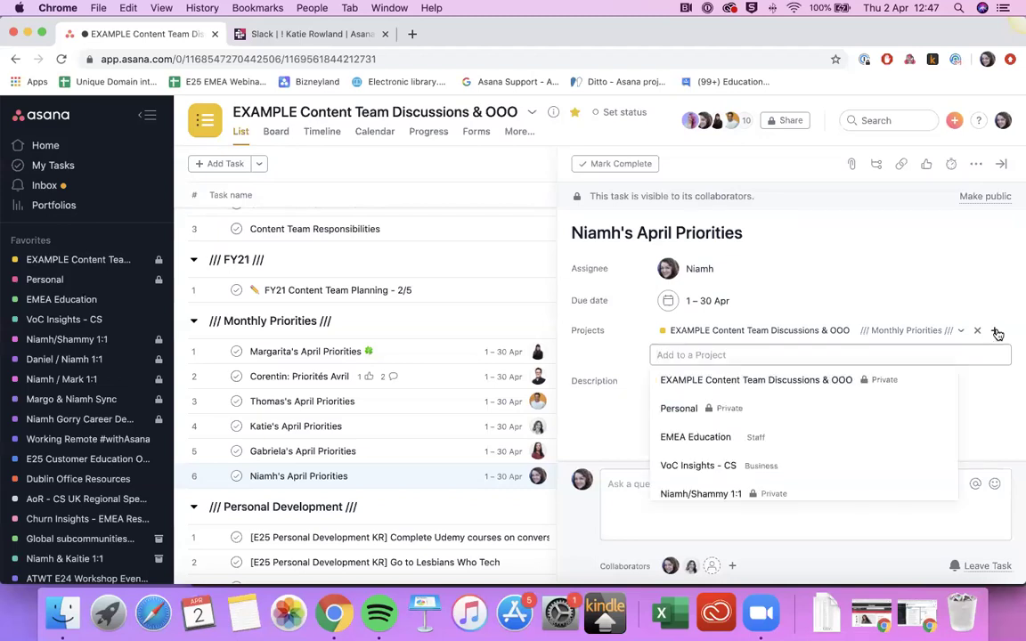
type("dan")
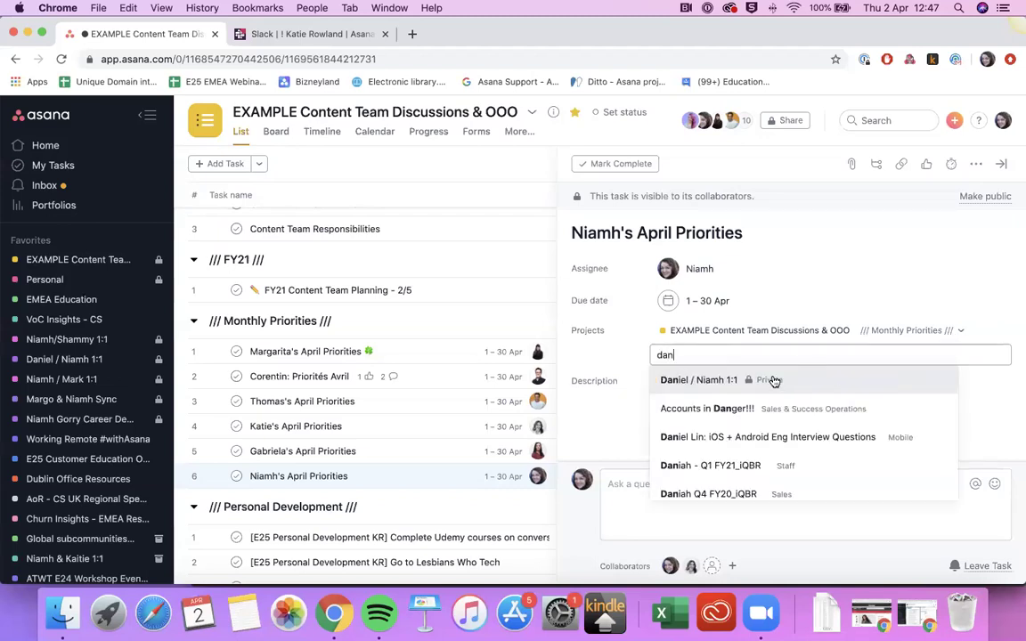
left_click(773, 380)
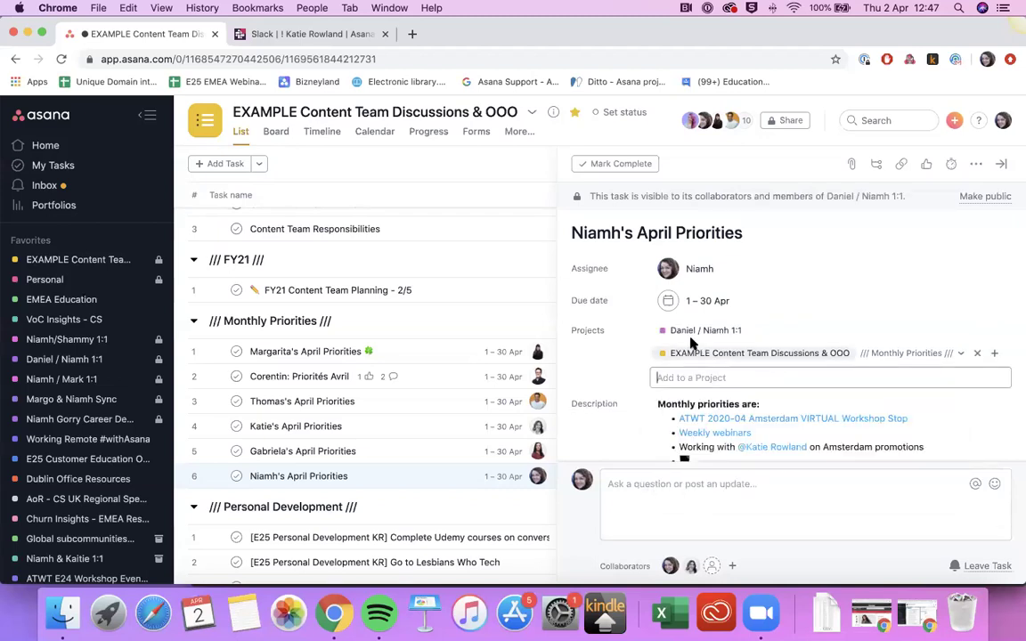
Step: Place the task in the To Discuss Live section of the second 1:1 project and check its listing in both projects
left_click(764, 332)
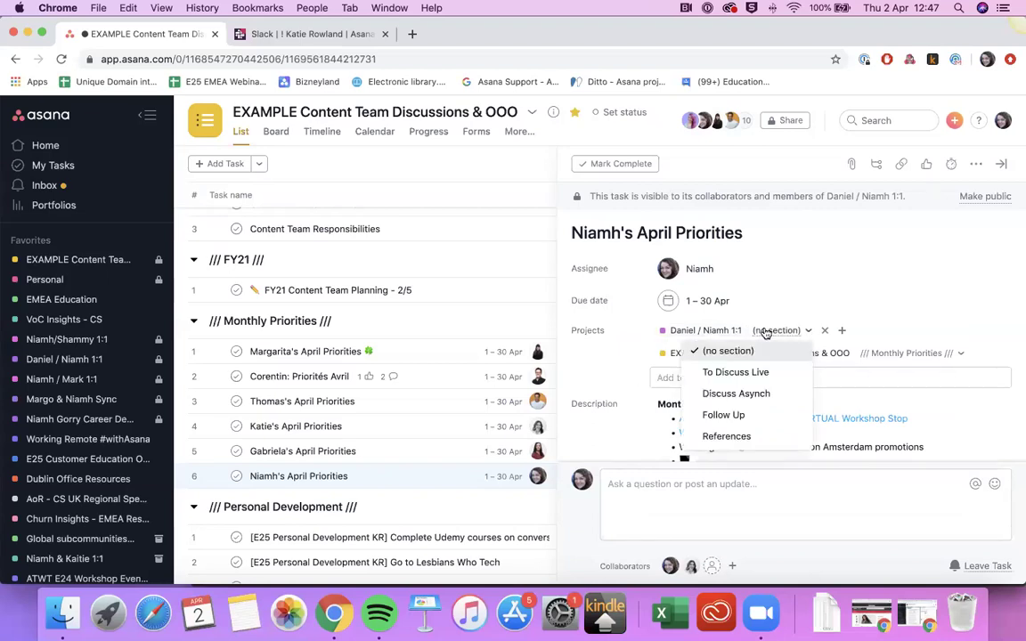
left_click(736, 372)
left_click(922, 301)
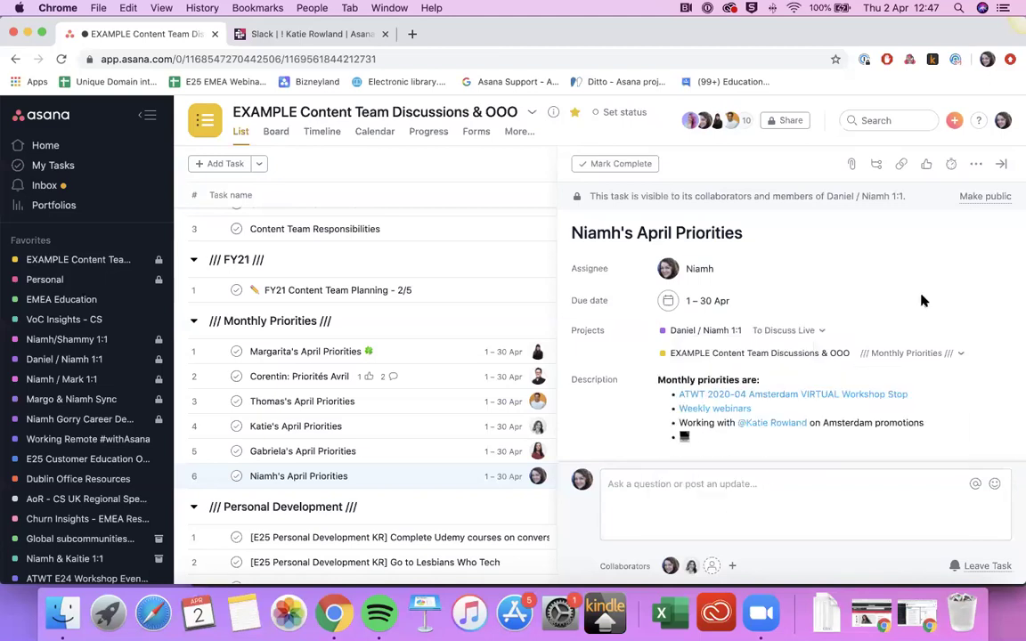
left_click(712, 330)
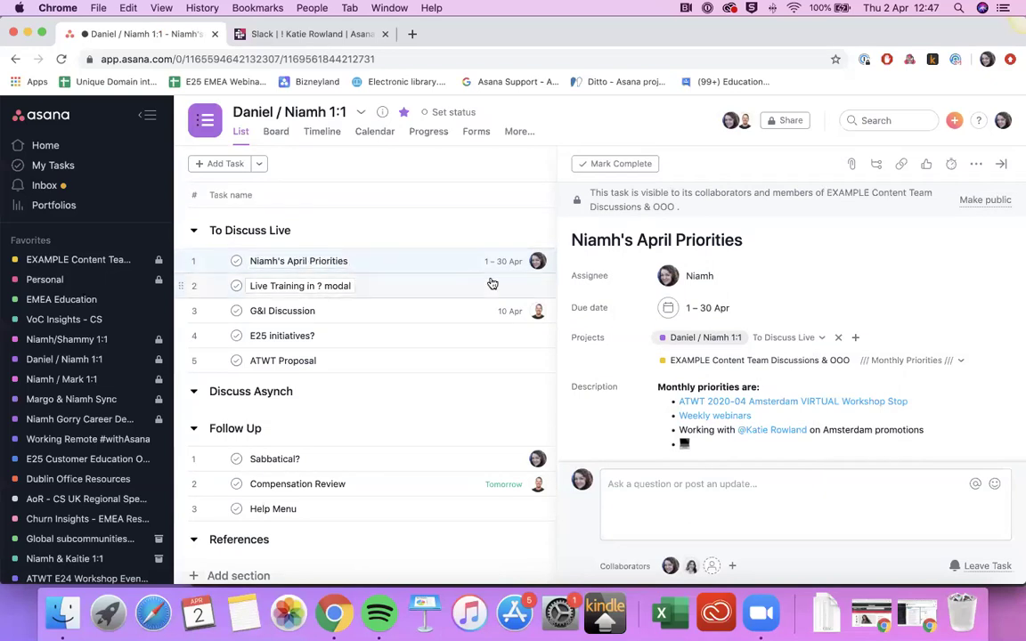
left_click(710, 361)
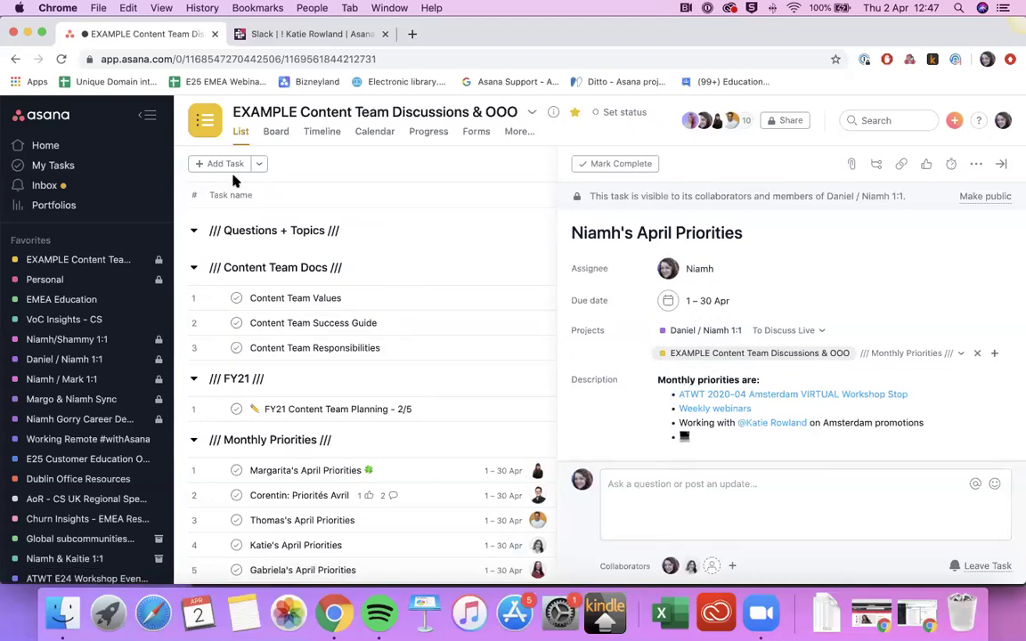
Step: Move the newly assigned April priorities task to the Today section of My Tasks
left_click(105, 166)
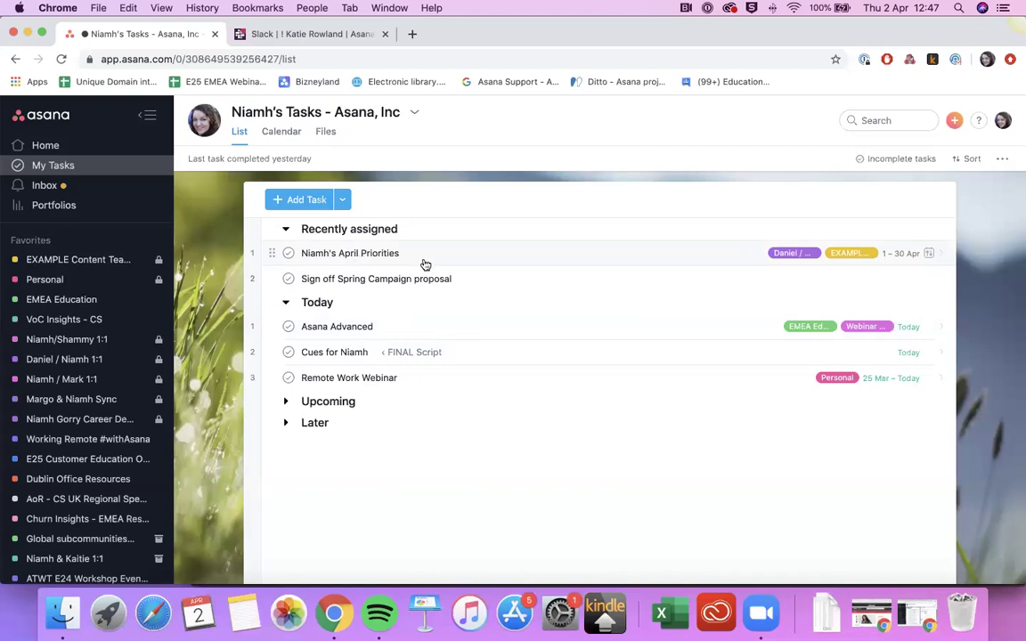
left_click(929, 255)
left_click(905, 281)
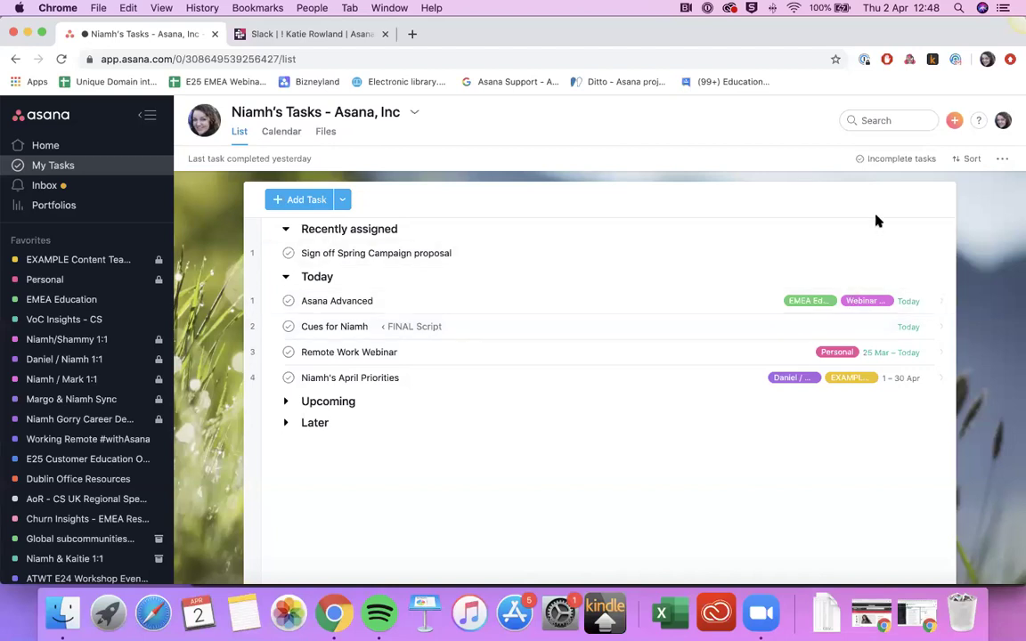
Step: Run an advanced search for the task owner's first name in the possessive followed by "priorities"
left_click(877, 121)
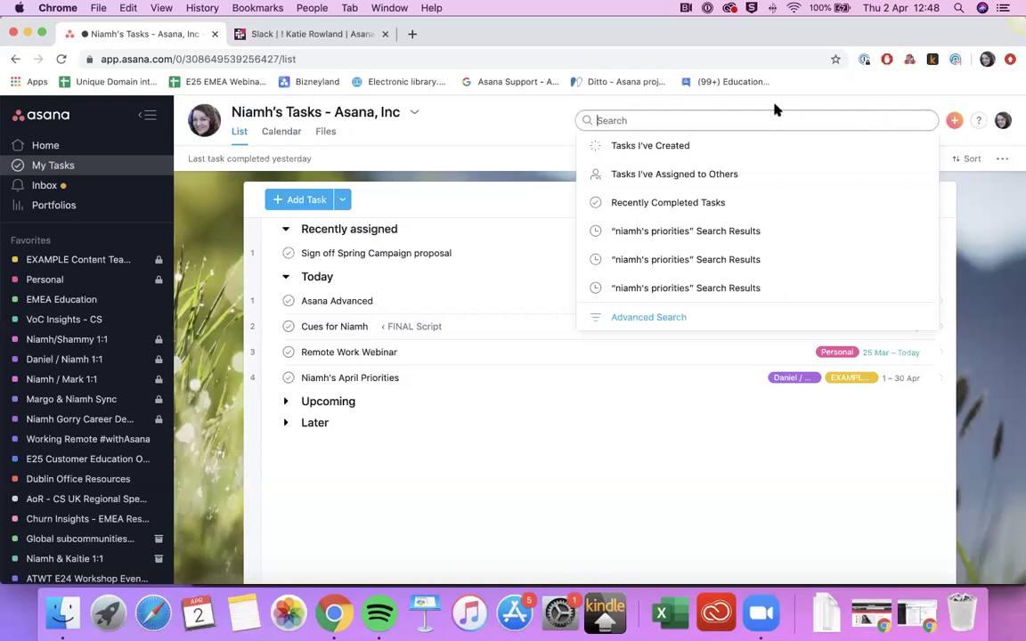
left_click(648, 317)
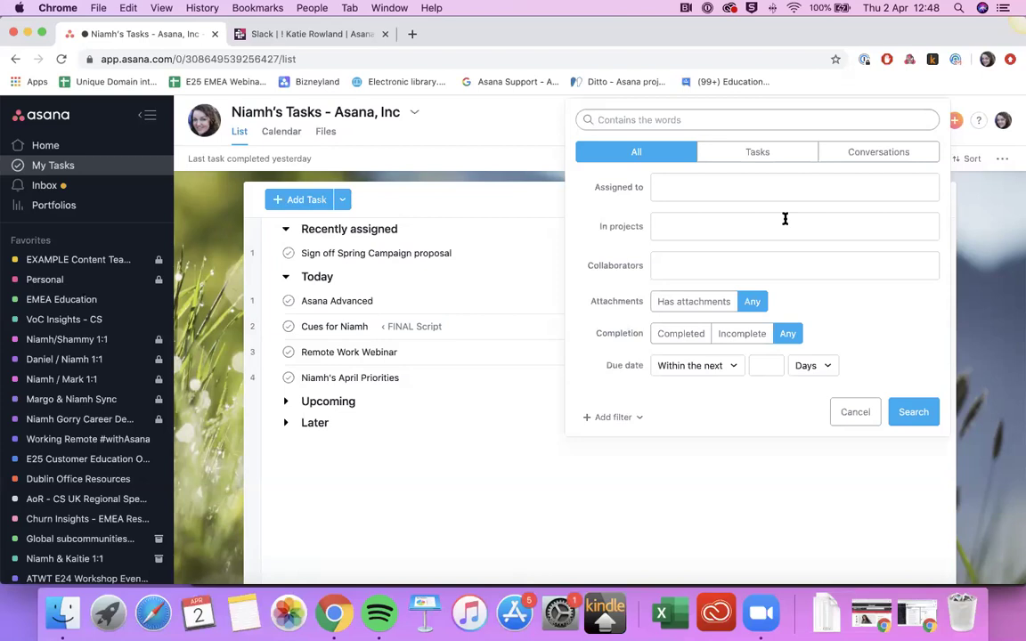
type("niamh's priorities")
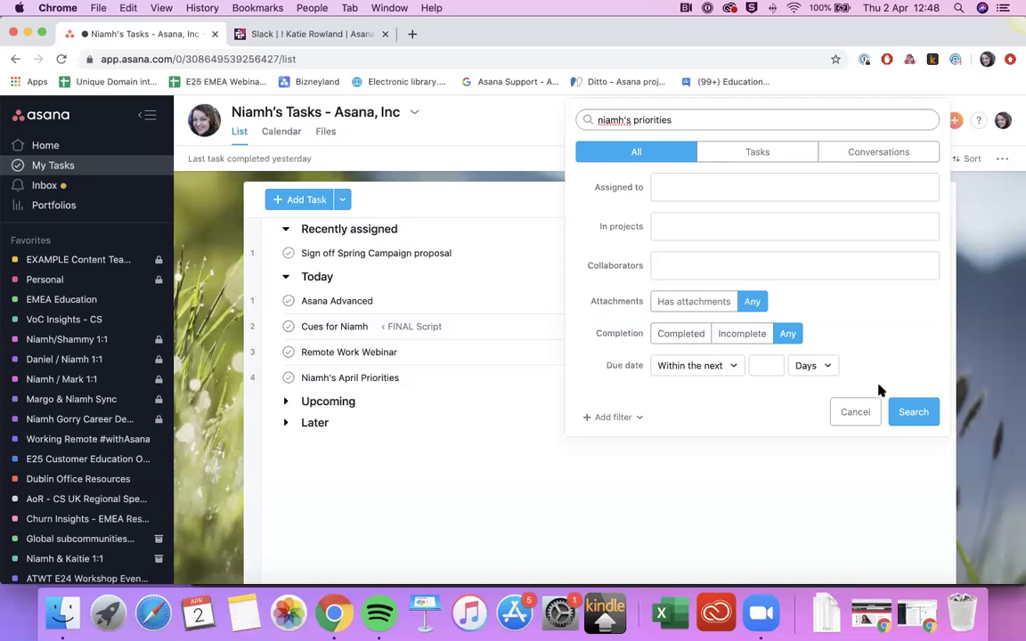
left_click(911, 414)
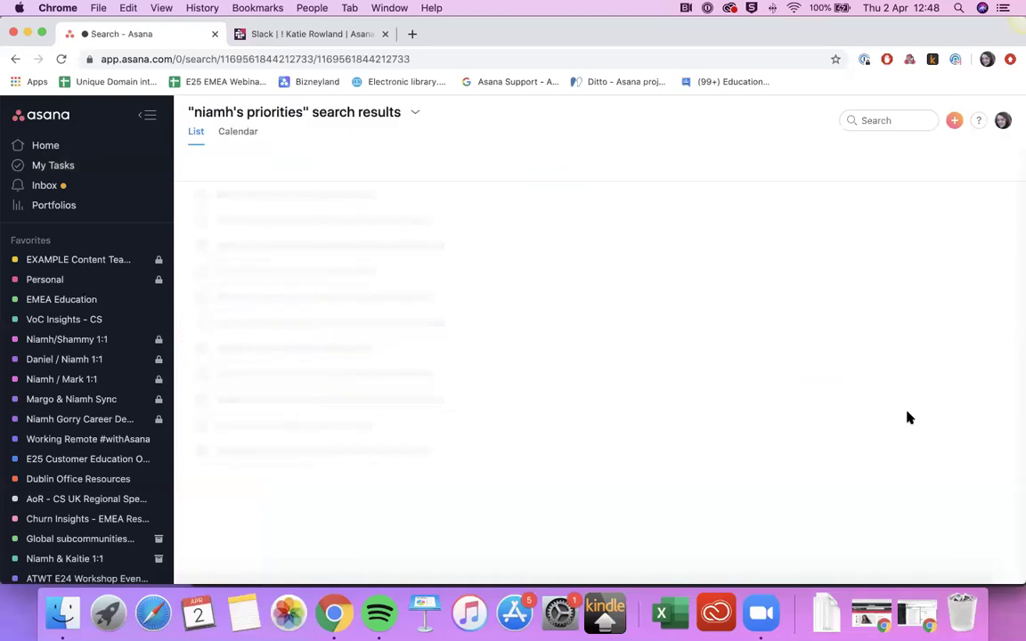
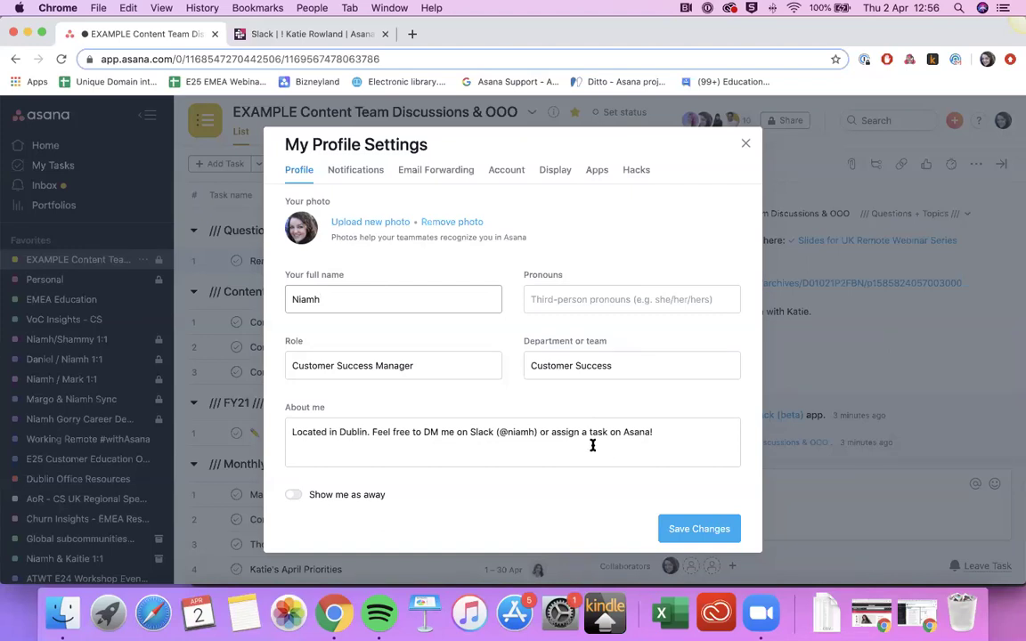
Step: Turn on the away status in the profile settings and set its last day to 03/04/20
left_click(297, 495)
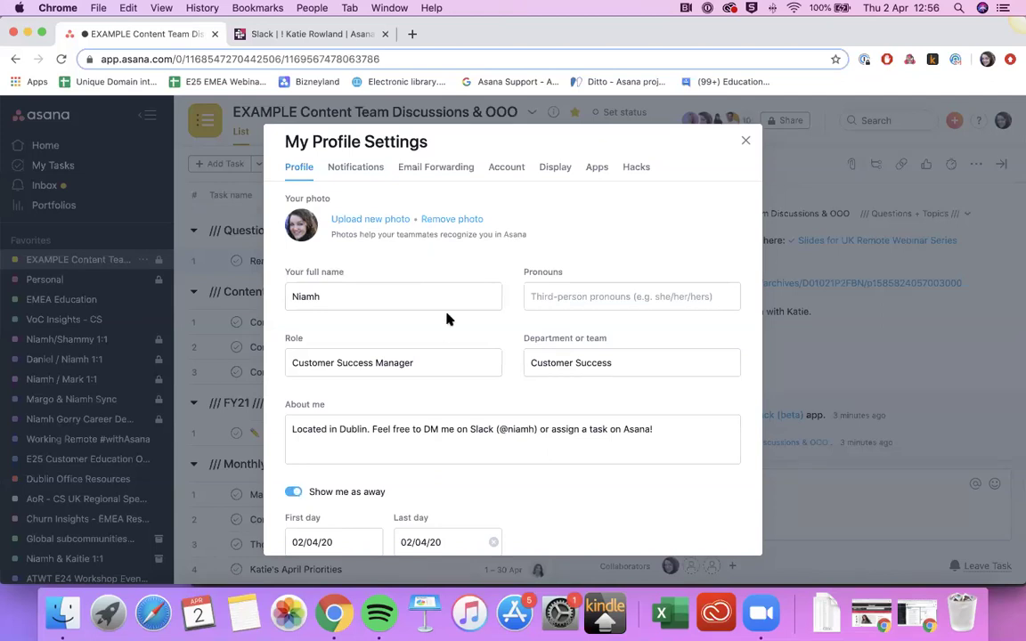
scroll(434, 272, "down", 3)
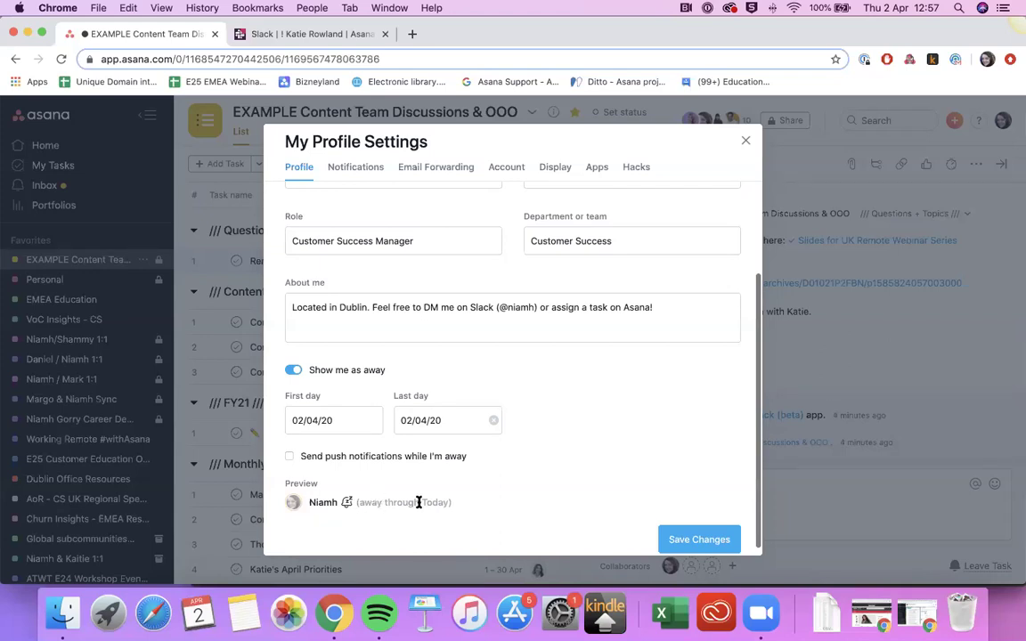
scroll(517, 427, "up", 1)
left_click(468, 447)
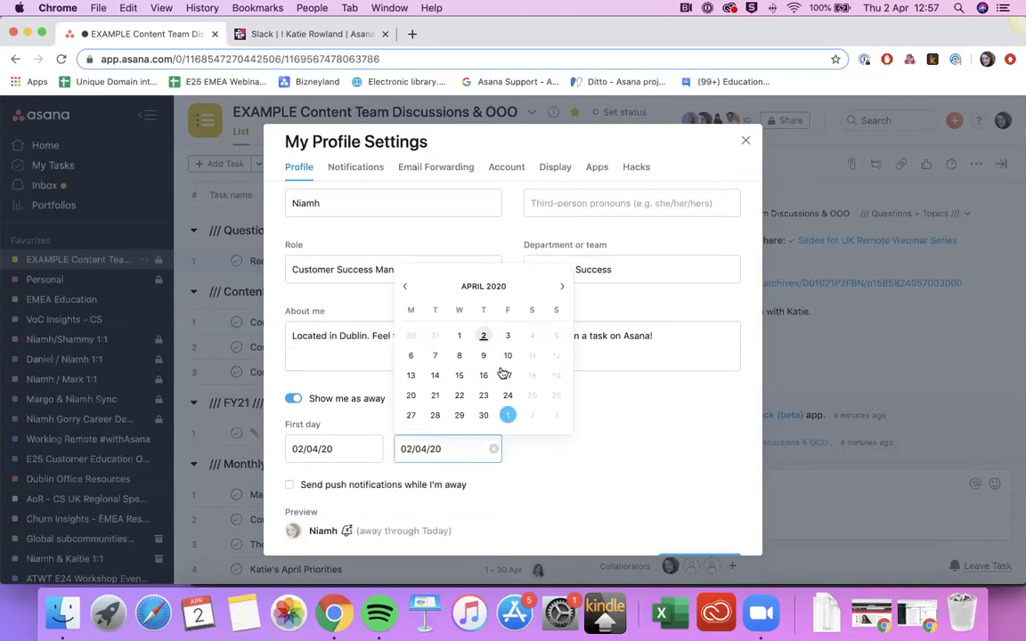
left_click(508, 336)
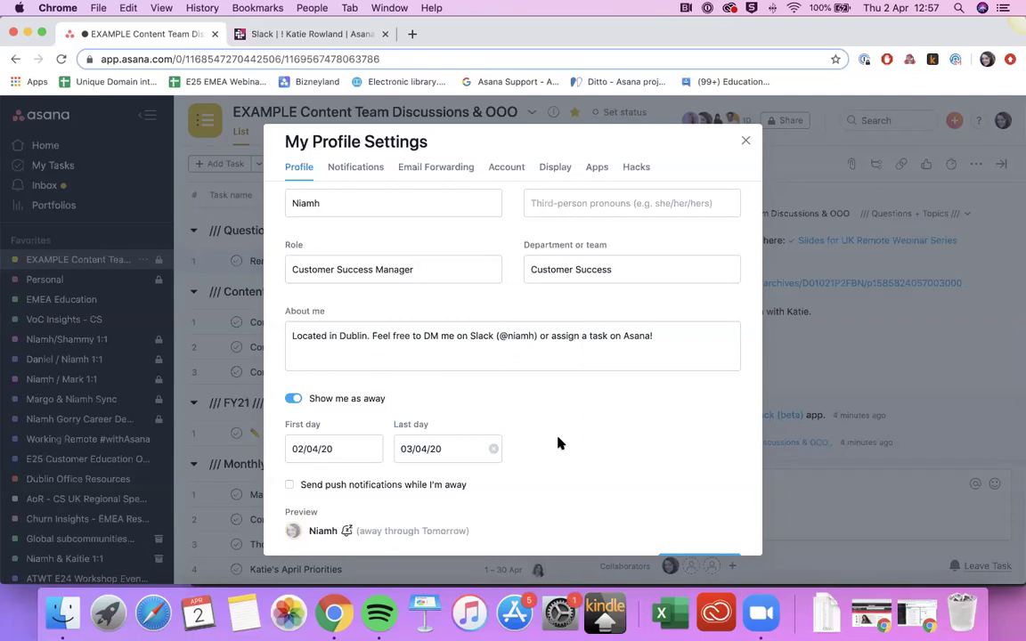
scroll(560, 442, "down", 1)
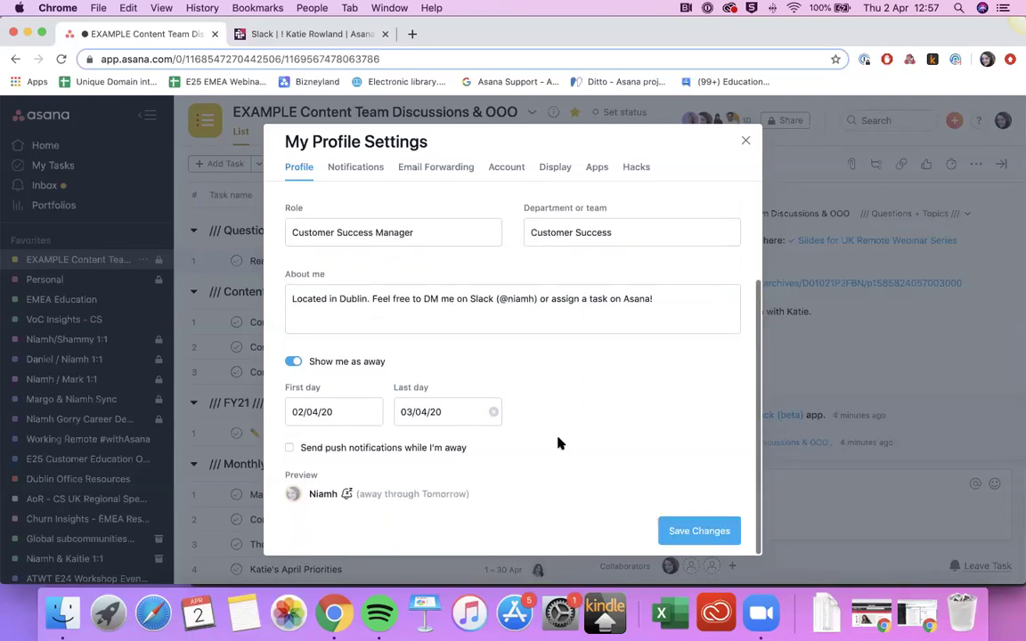
Step: Append "- OOO" to the full name in the profile and check the away preview
scroll(560, 443, "up", 3)
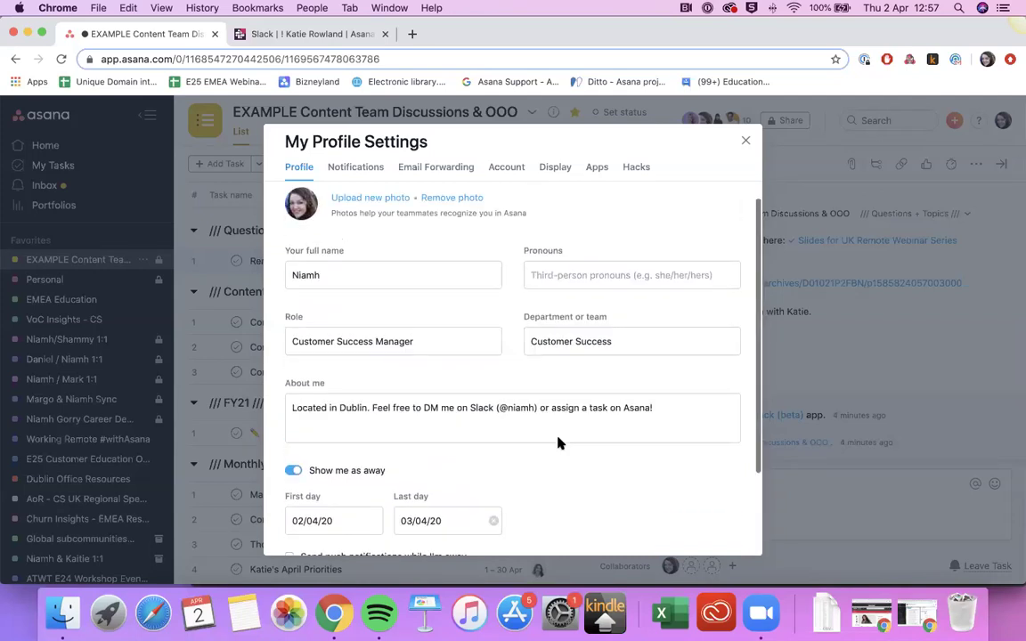
left_click(452, 273)
type("- ")
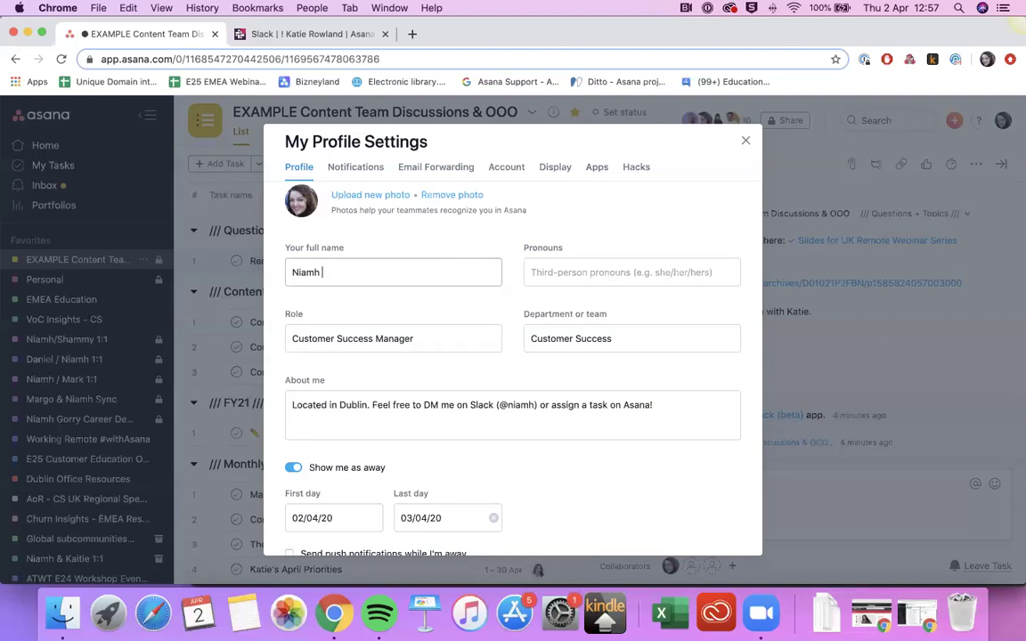
type("OOO")
scroll(477, 337, "down", 4)
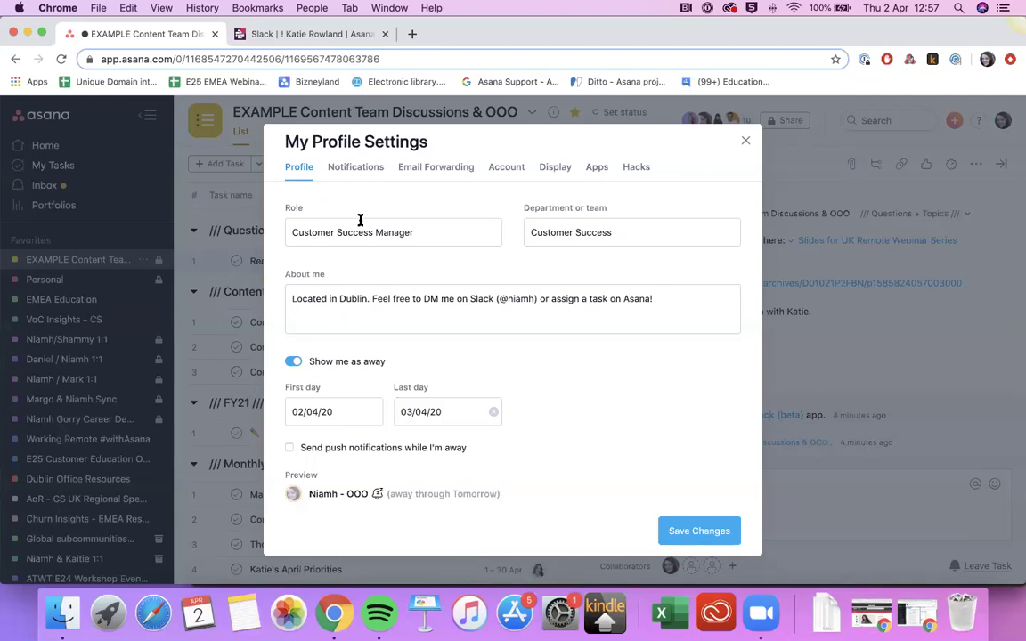
Step: Review the email, browser and do-not-disturb options in the notification settings
left_click(377, 176)
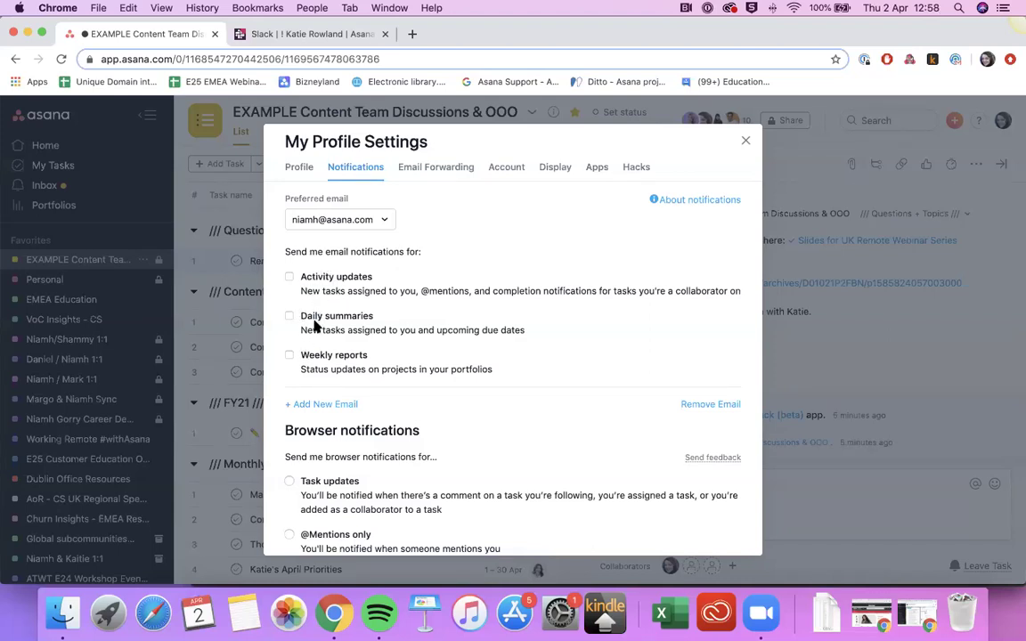
scroll(315, 338, "down", 3)
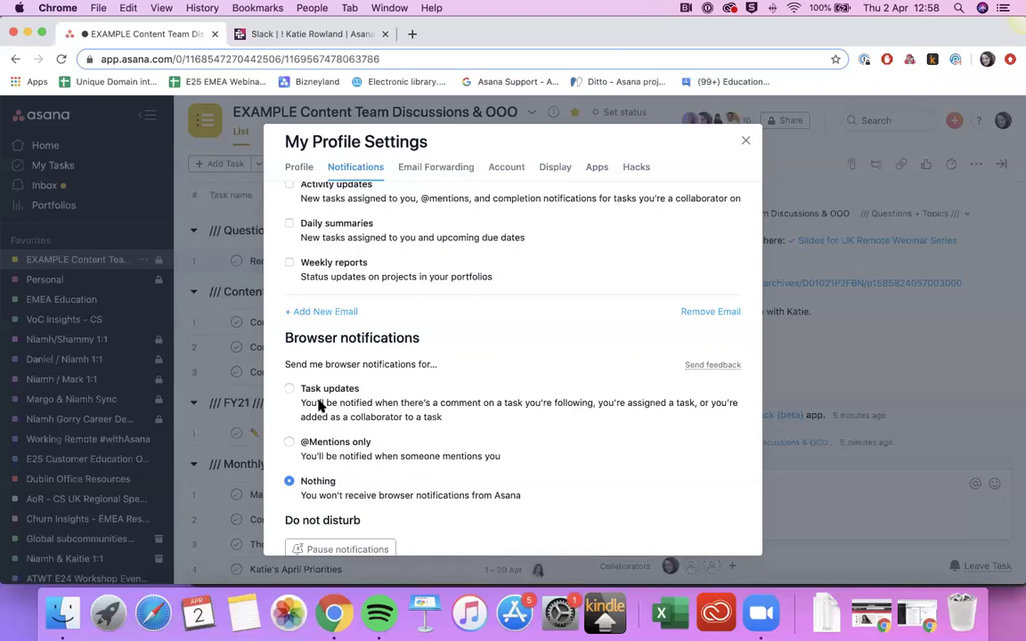
scroll(319, 405, "down", 2)
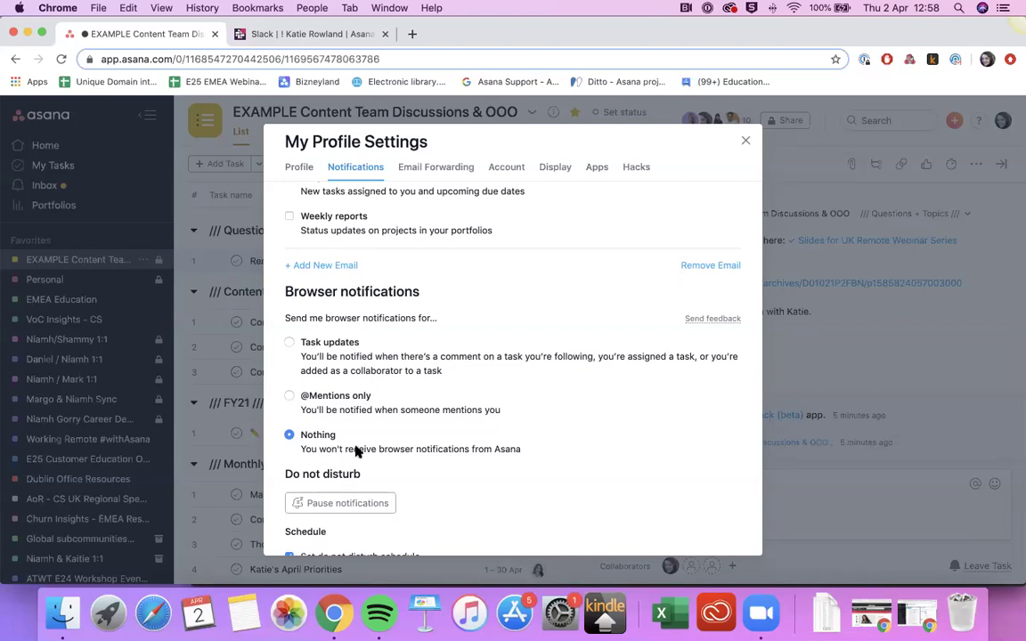
scroll(356, 452, "down", 4)
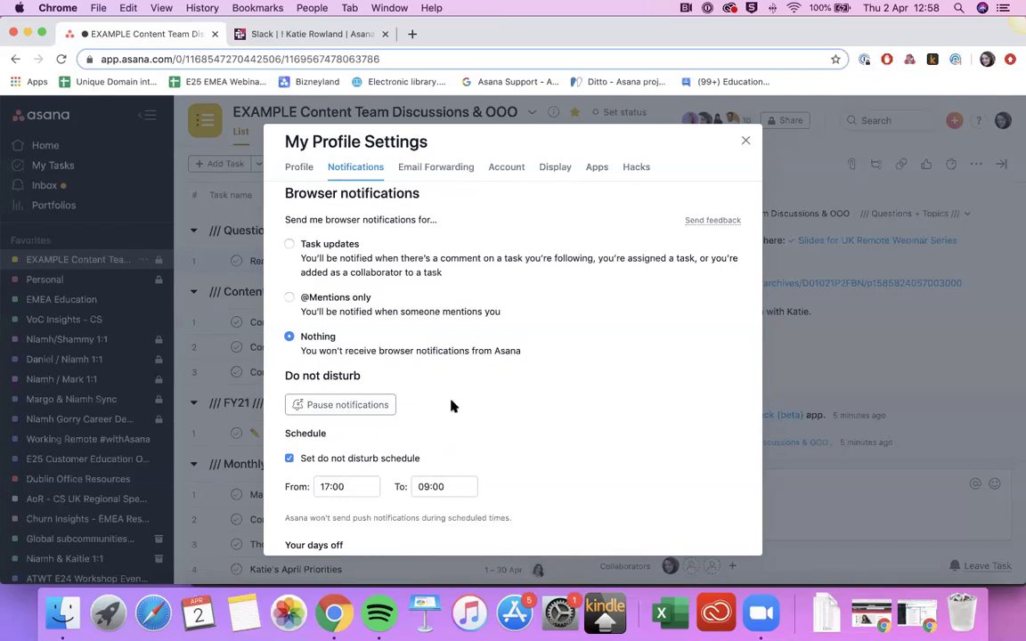
scroll(451, 405, "down", 3)
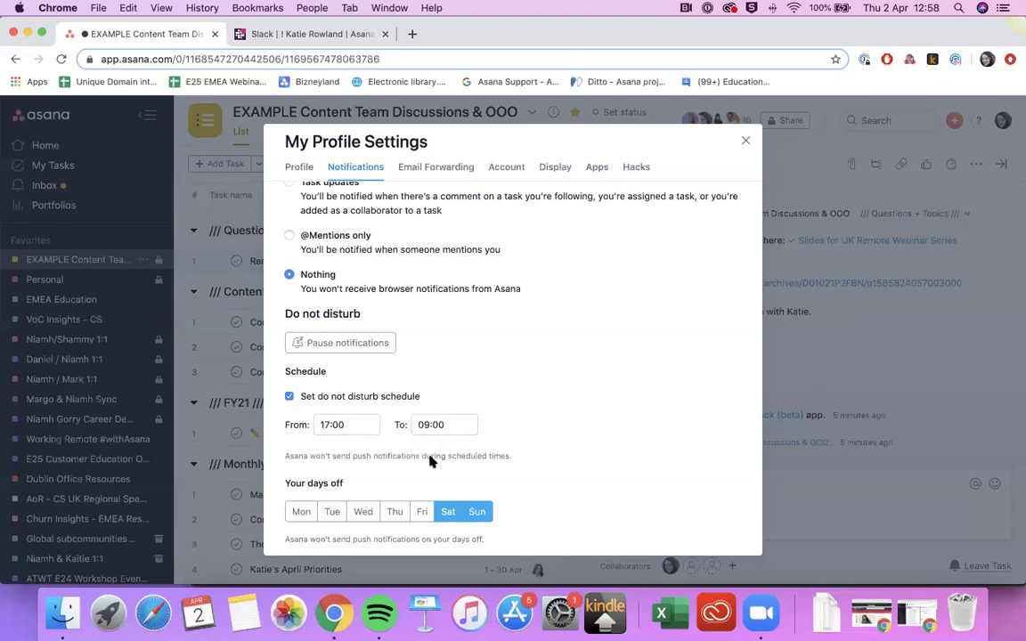
Step: Switch Saturday and Sunday off and back on as days off, and toggle Wednesday
left_click(443, 514)
left_click(475, 514)
left_click(447, 513)
left_click(480, 514)
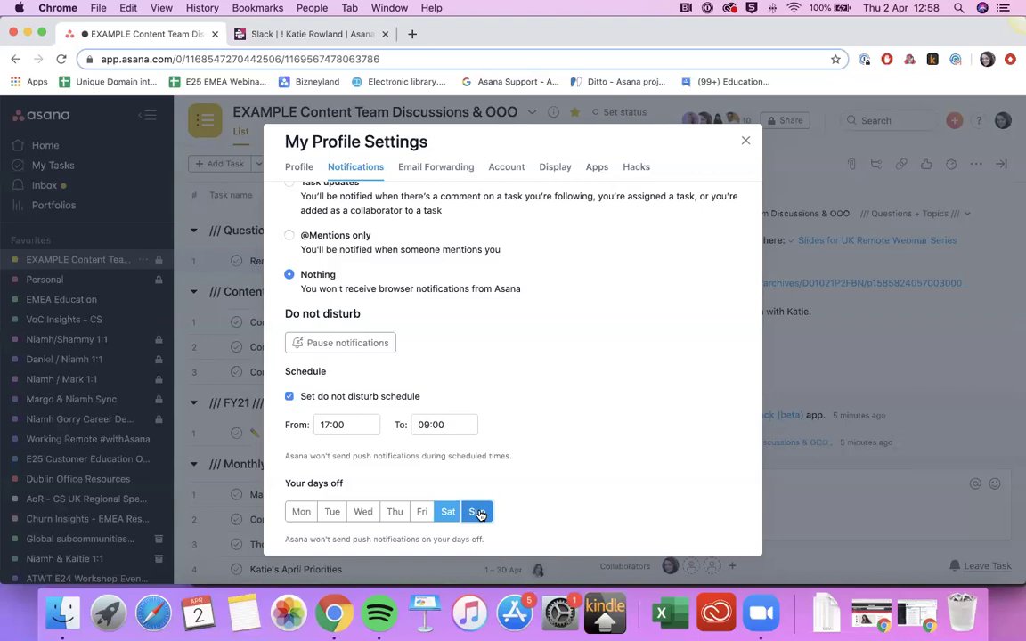
left_click(367, 513)
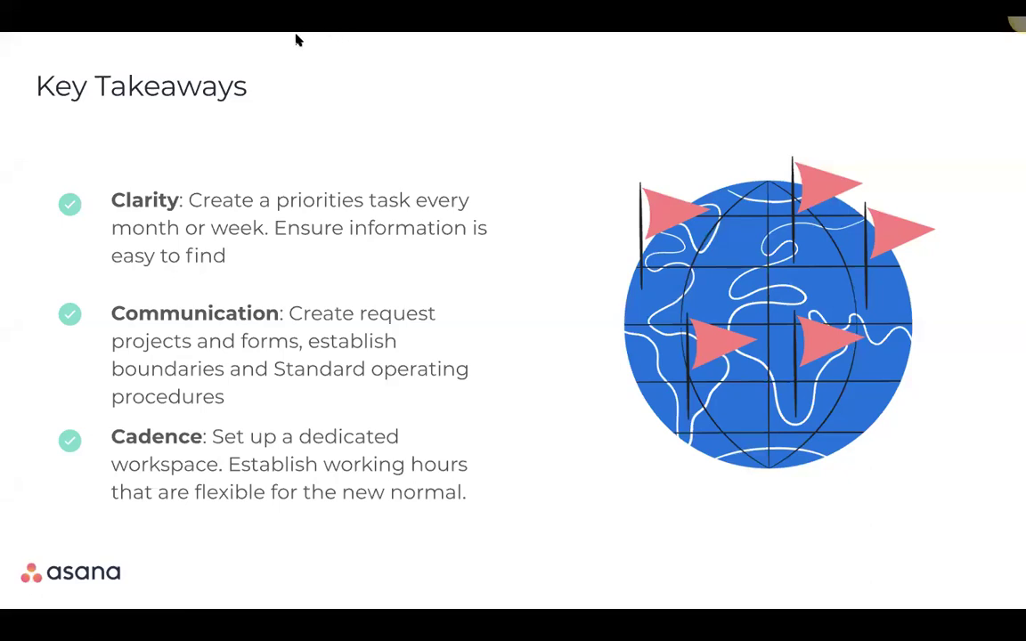
mouse_move(721, 34)
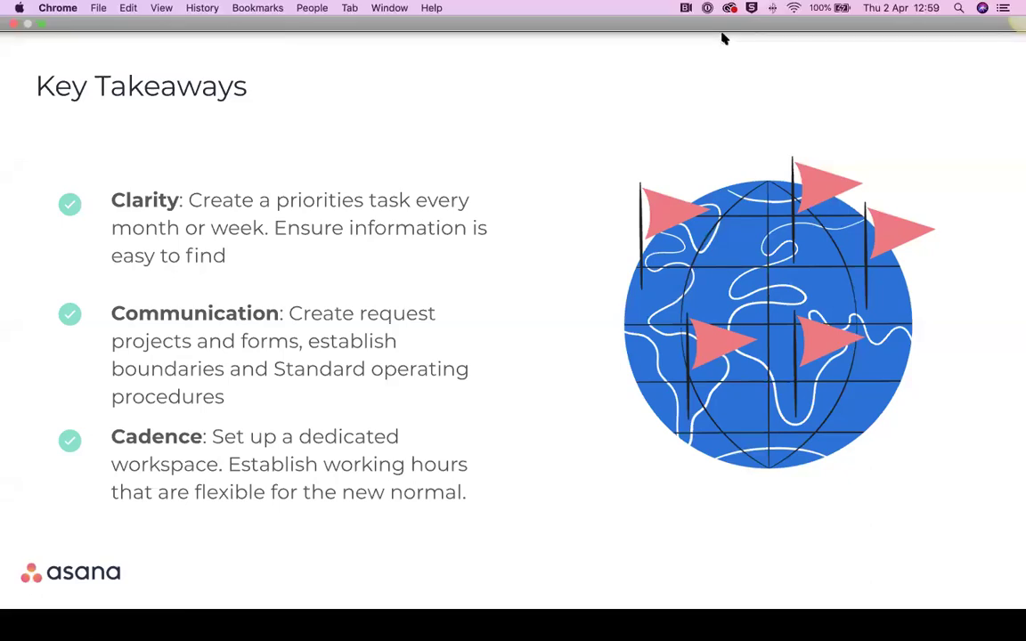